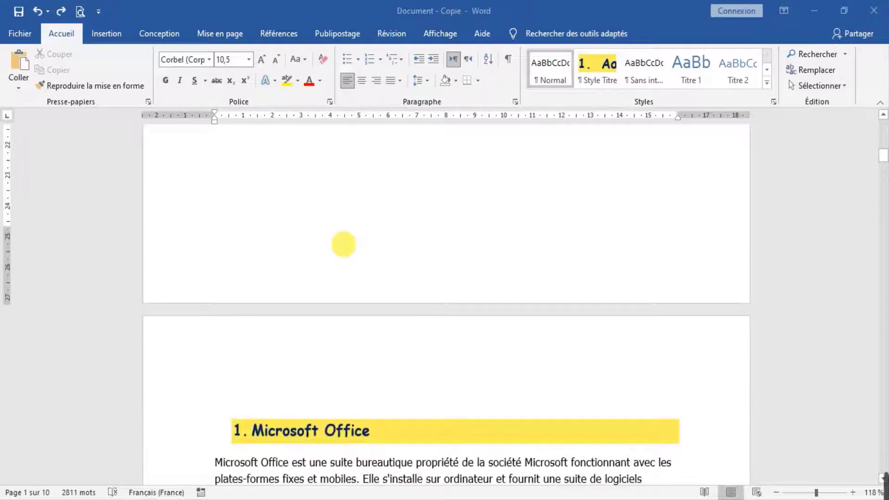
Examine the finished sample document's numbered table of contents and its highlighted "1. Microsoft Office" heading
{"action": "scroll", "coordinate": [343, 244], "scroll_direction": "up", "scroll_amount": 7}
{"action": "scroll", "coordinate": [344, 244], "scroll_direction": "up", "scroll_amount": 8}
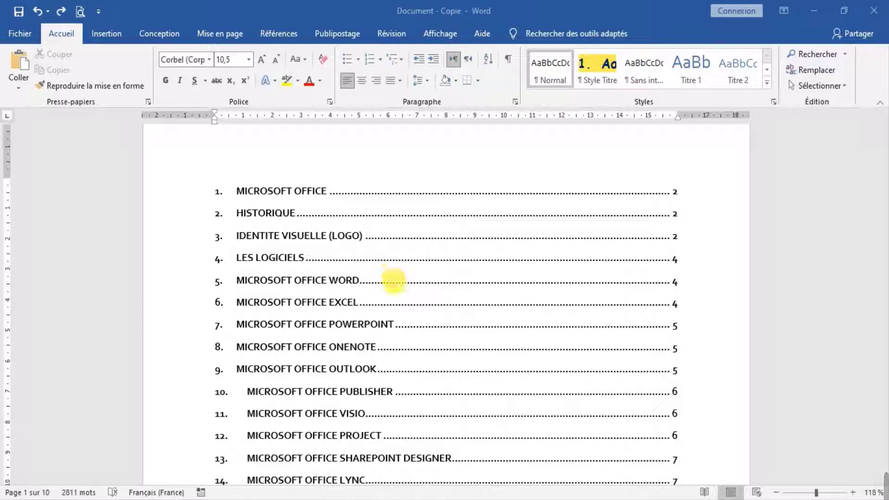
{"action": "scroll", "coordinate": [396, 279], "scroll_direction": "down", "scroll_amount": 2}
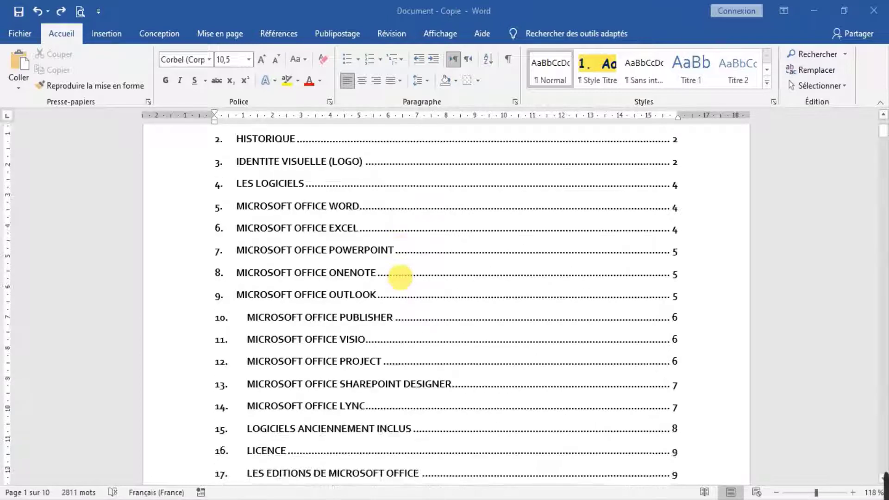
{"action": "scroll", "coordinate": [400, 276], "scroll_direction": "down", "scroll_amount": 1}
{"action": "scroll", "coordinate": [399, 279], "scroll_direction": "up", "scroll_amount": 3}
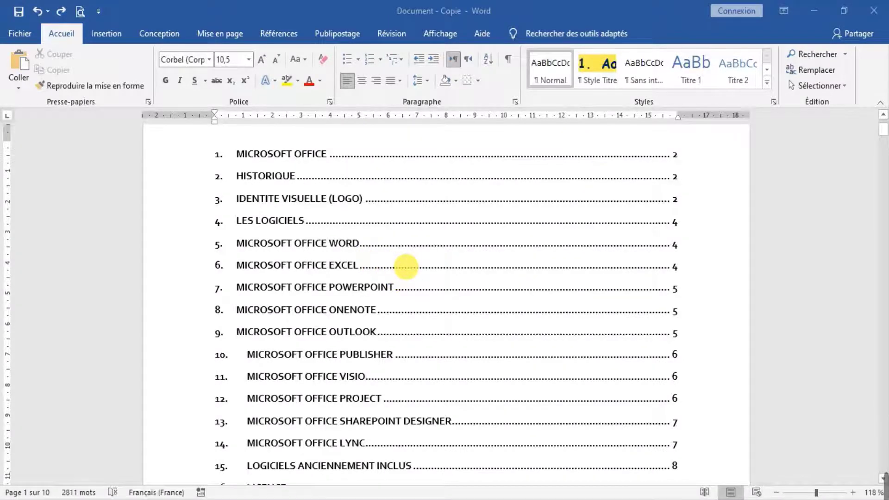
{"action": "scroll", "coordinate": [406, 267], "scroll_direction": "down", "scroll_amount": 18}
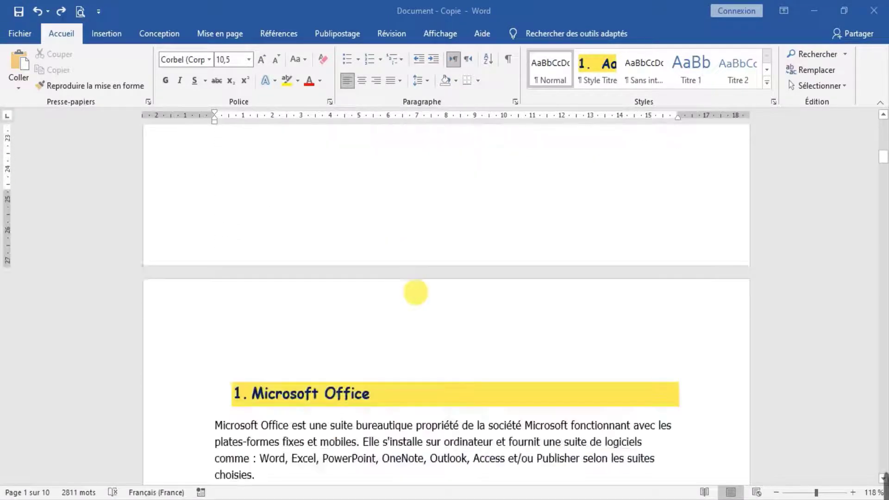
{"action": "scroll", "coordinate": [415, 292], "scroll_direction": "down", "scroll_amount": 1}
{"action": "scroll", "coordinate": [413, 301], "scroll_direction": "up", "scroll_amount": 15}
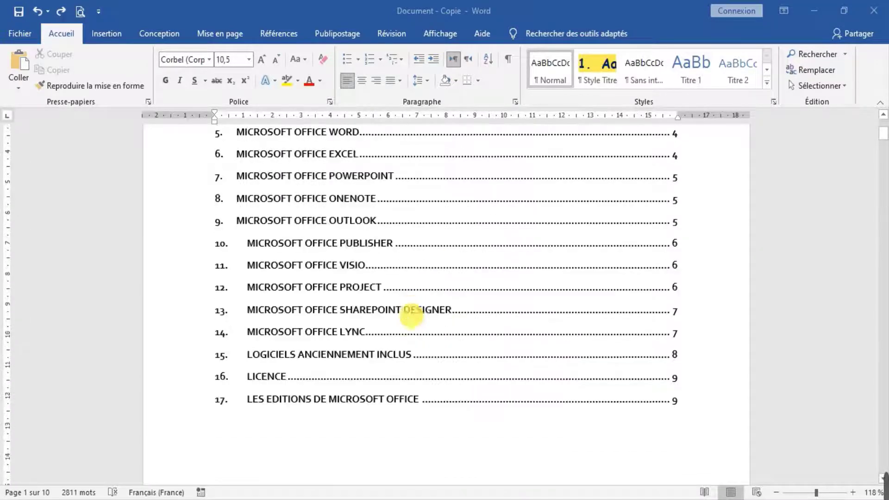
{"action": "scroll", "coordinate": [447, 268], "scroll_direction": "up", "scroll_amount": 2}
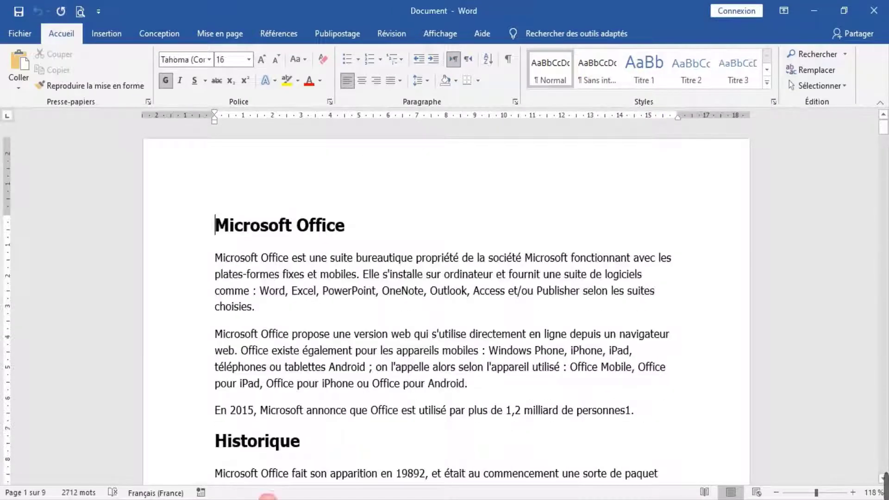
Insert a blank page before the "Microsoft Office" heading at the start of the unformatted document
{"action": "scroll", "coordinate": [343, 354], "scroll_direction": "down", "scroll_amount": 4}
{"action": "scroll", "coordinate": [344, 356], "scroll_direction": "down", "scroll_amount": 3}
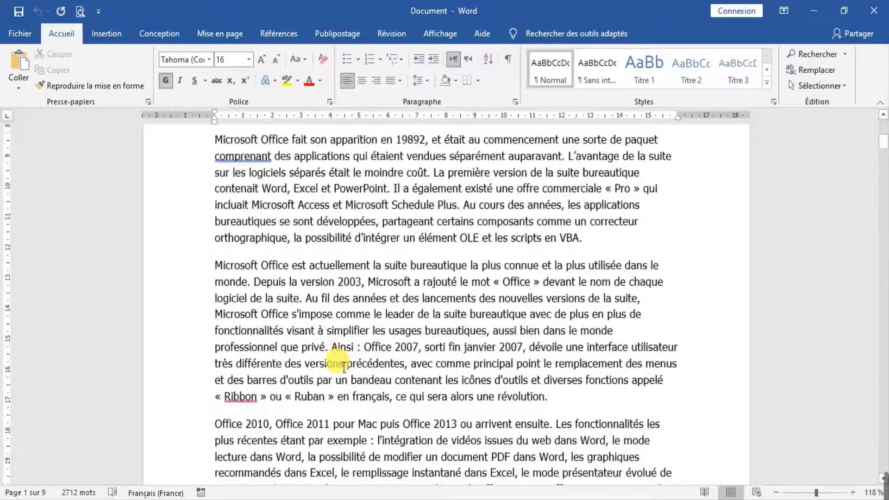
{"action": "scroll", "coordinate": [343, 354], "scroll_direction": "up", "scroll_amount": 8}
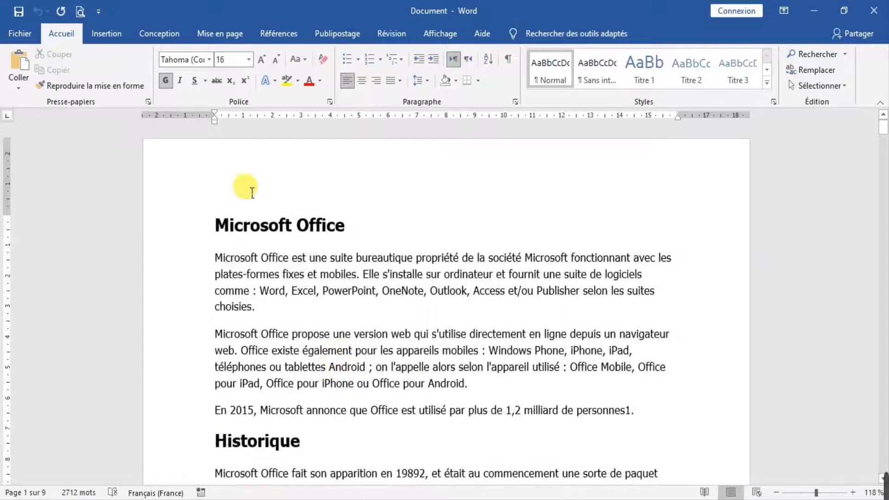
{"action": "left_click", "coordinate": [113, 34]}
{"action": "left_click", "coordinate": [54, 71]}
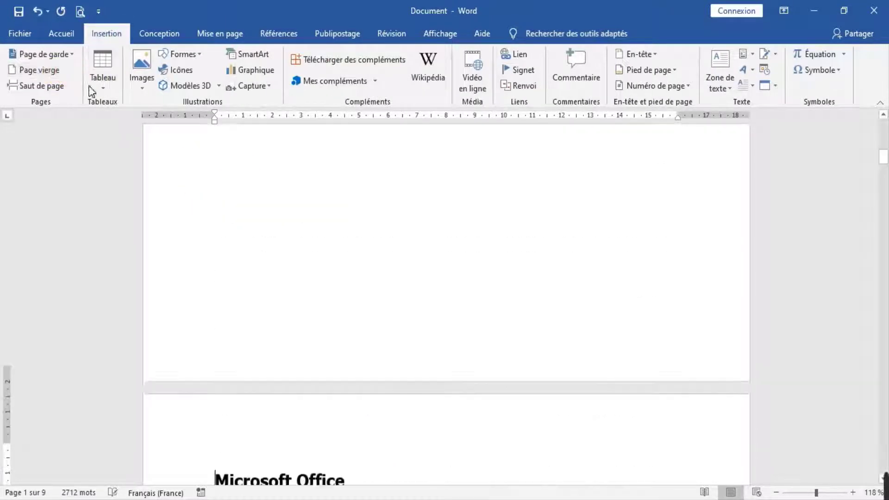
{"action": "scroll", "coordinate": [240, 239], "scroll_direction": "up", "scroll_amount": 10}
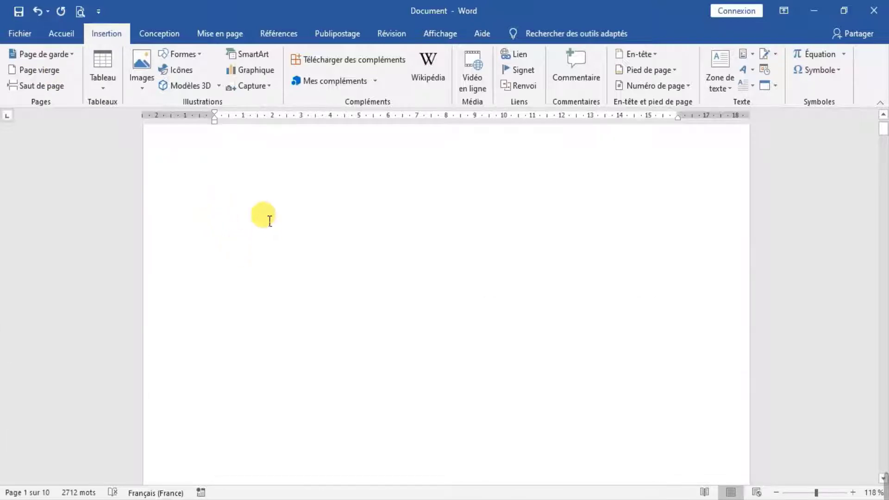
{"action": "left_click", "coordinate": [264, 247]}
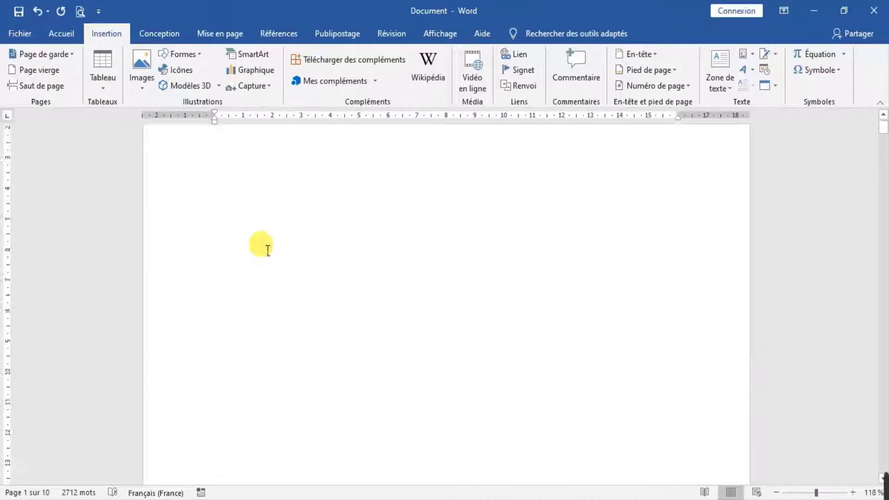
Select the "Microsoft Office" heading and start creating a new style from its formatting
{"action": "scroll", "coordinate": [277, 263], "scroll_direction": "down", "scroll_amount": 10}
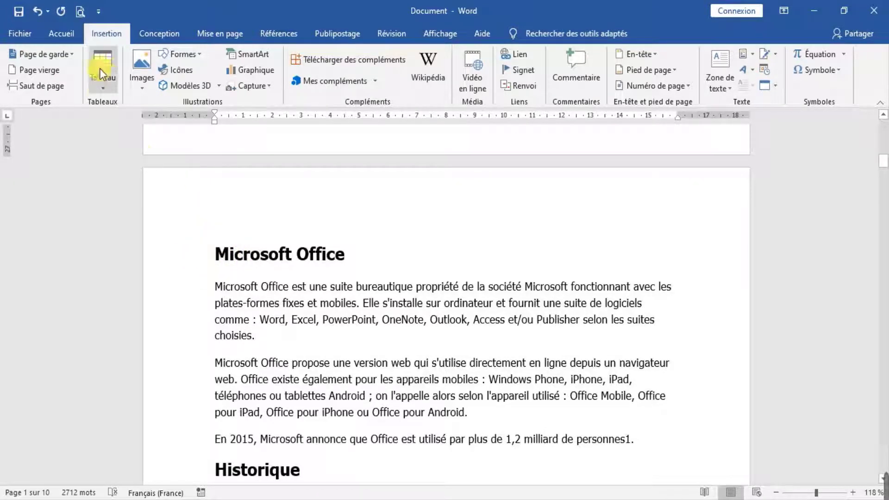
{"action": "left_click", "coordinate": [63, 33]}
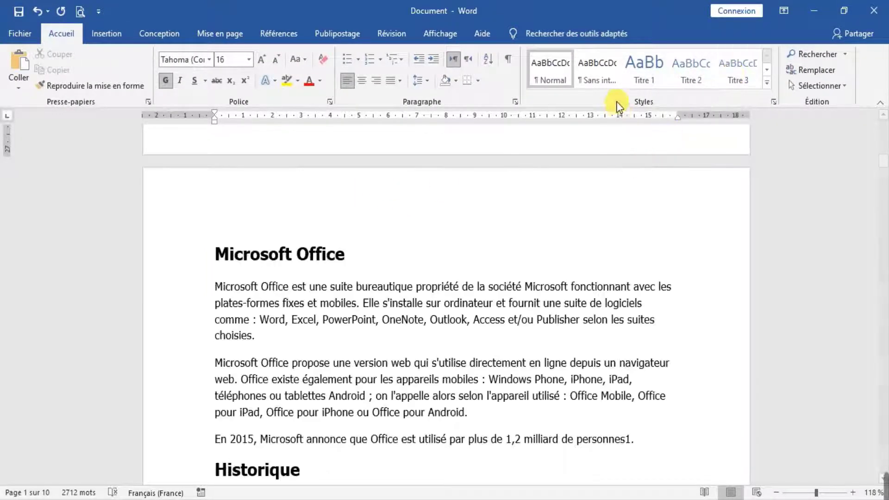
{"action": "scroll", "coordinate": [518, 199], "scroll_direction": "down", "scroll_amount": 3}
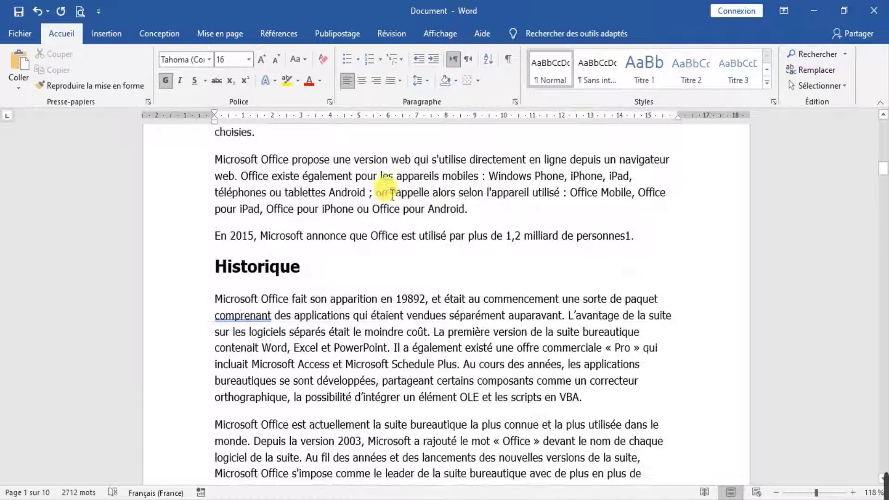
{"action": "scroll", "coordinate": [518, 199], "scroll_direction": "up", "scroll_amount": 3}
{"action": "left_click", "coordinate": [195, 225]}
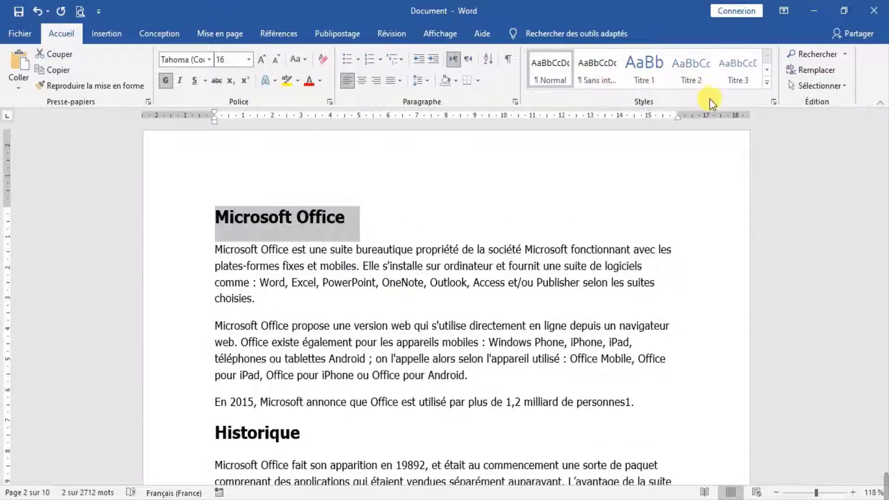
{"action": "left_click", "coordinate": [774, 103]}
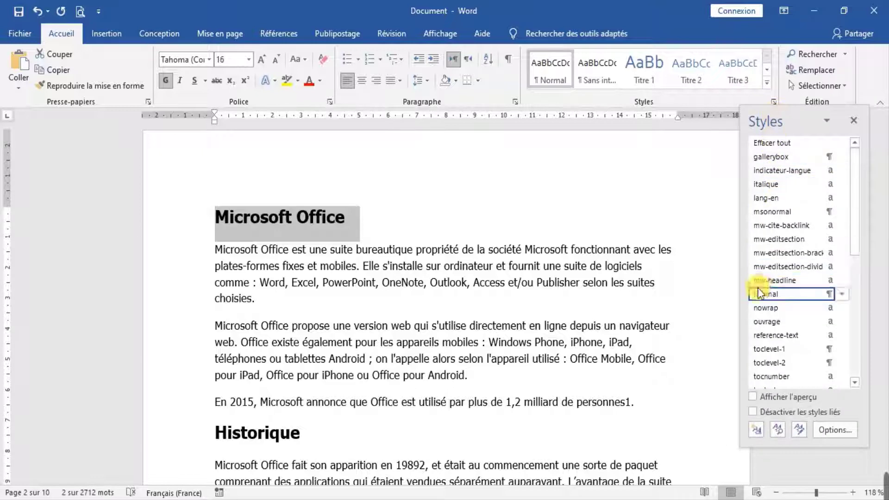
{"action": "left_click", "coordinate": [758, 429]}
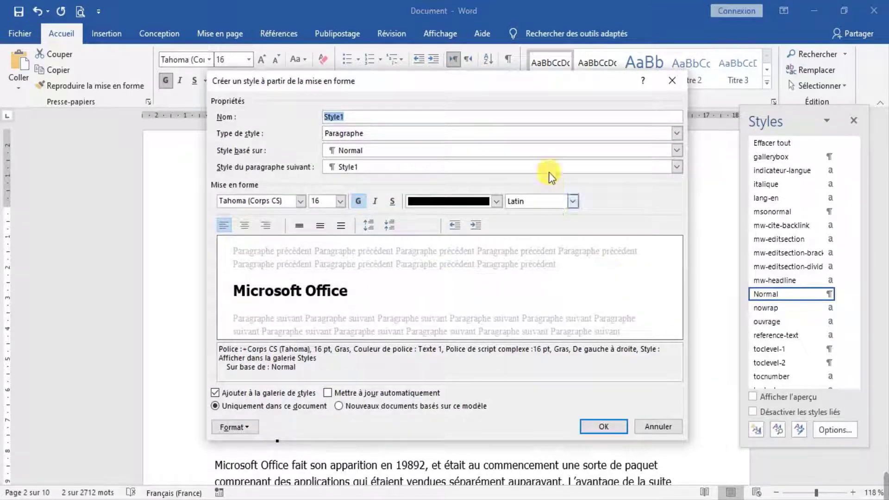
Name the new style "Style Titre"
{"action": "left_click", "coordinate": [416, 119]}
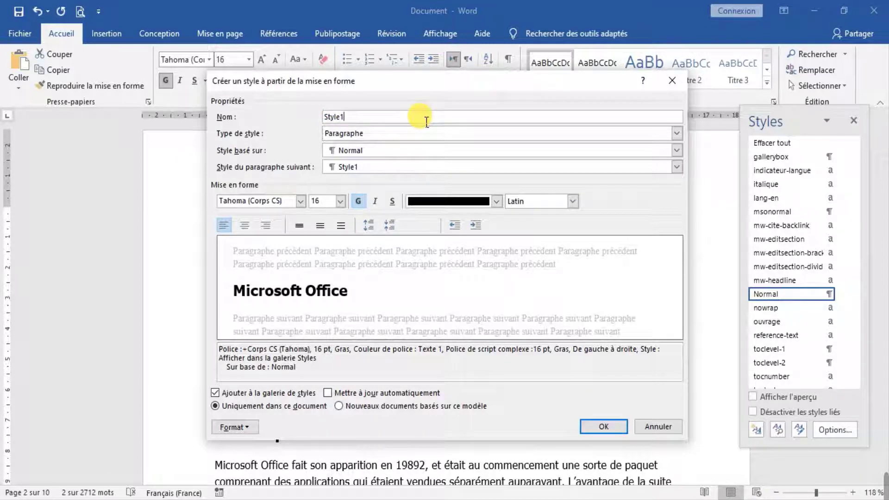
{"action": "key", "text": "BackSpace"}
{"action": "type", "text": "T"}
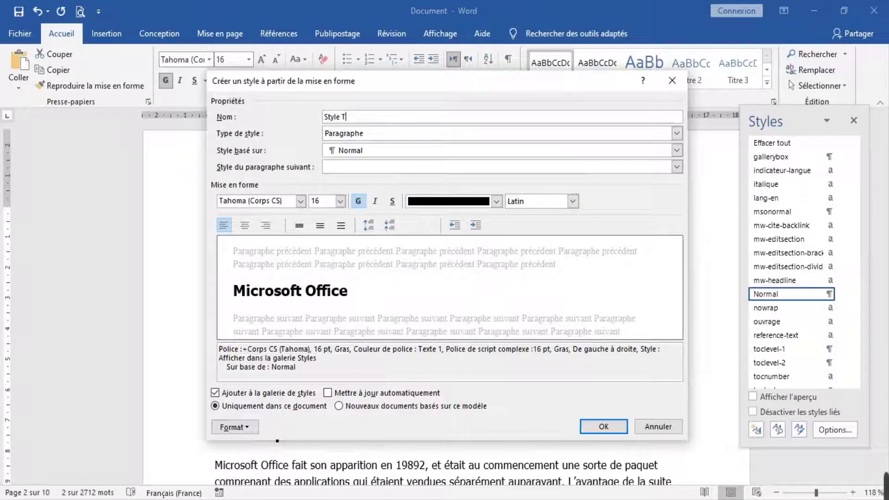
{"action": "type", "text": "itre"}
{"action": "key", "text": "Tab"}
{"action": "left_click", "coordinate": [378, 111]}
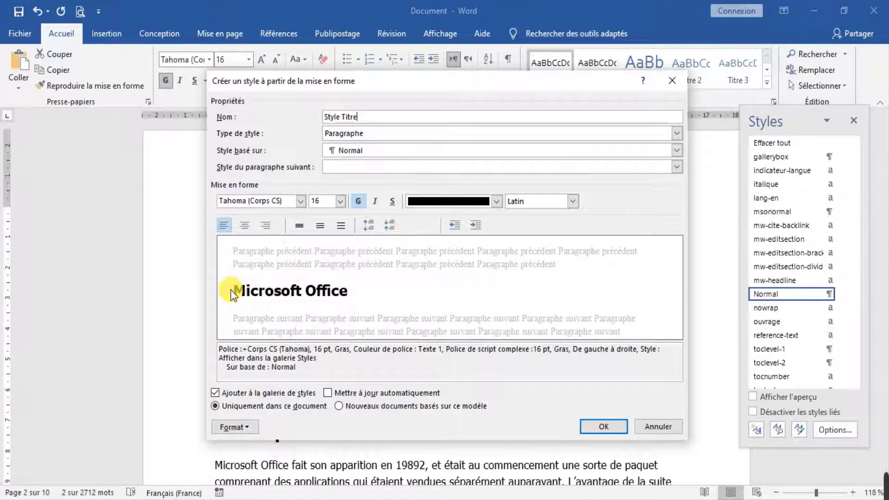
Set the new style's Latin font to Comic Sans MS in its font settings
{"action": "left_click", "coordinate": [252, 429]}
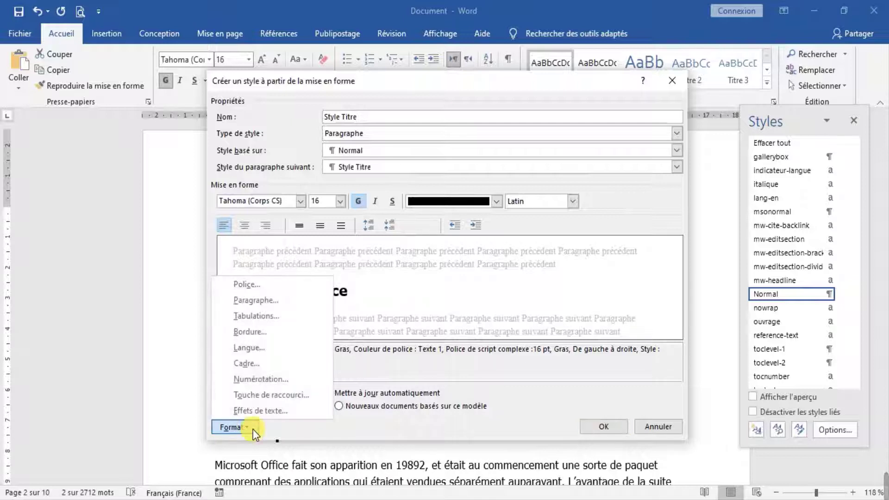
{"action": "left_click", "coordinate": [264, 290]}
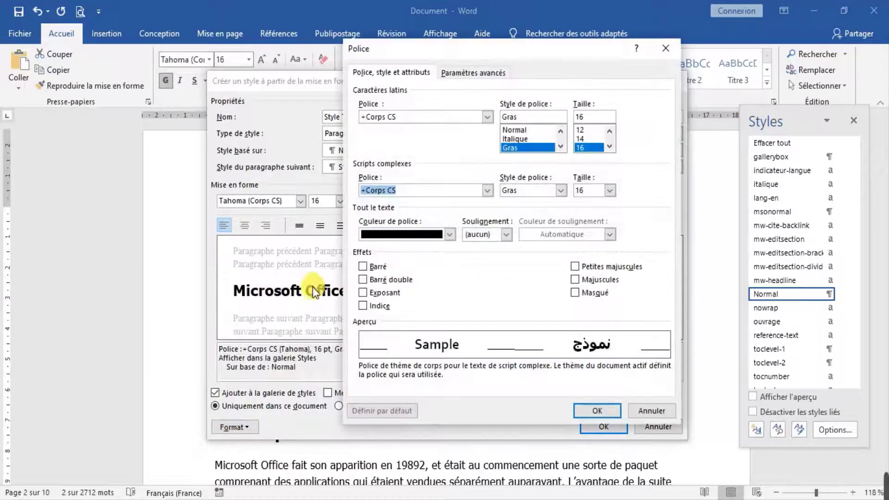
{"action": "left_click", "coordinate": [487, 117]}
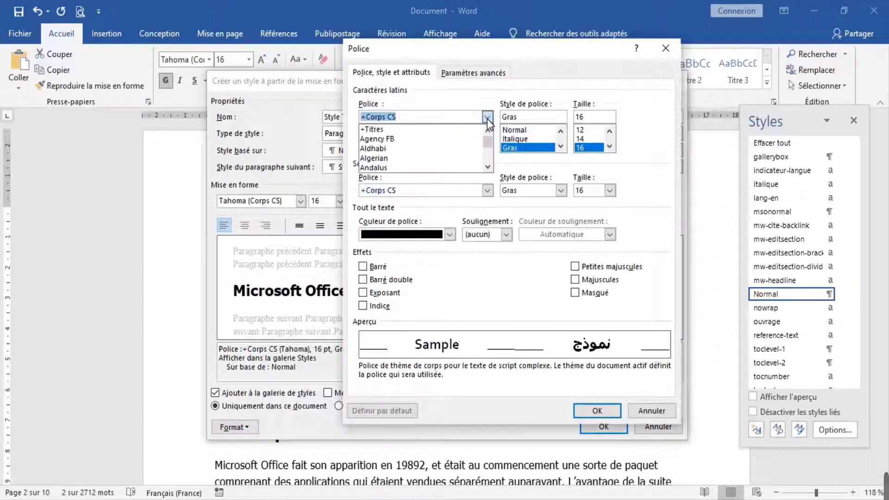
{"action": "type", "text": "com"}
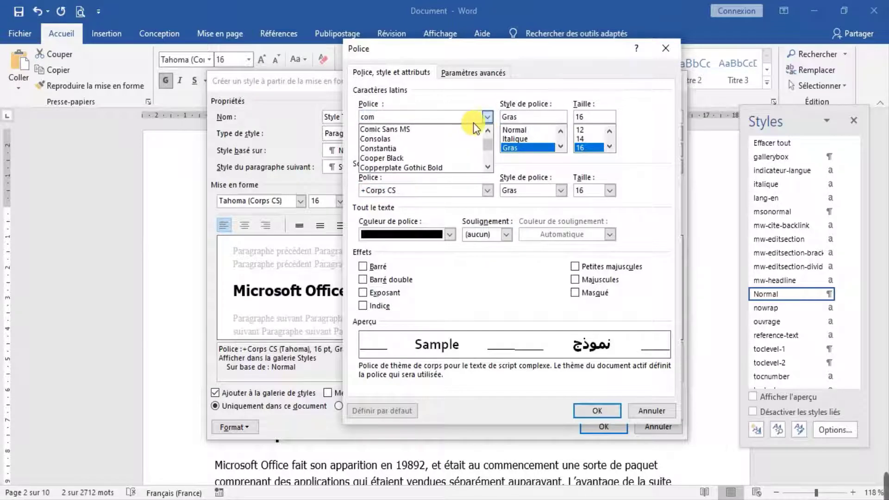
{"action": "left_click", "coordinate": [446, 122]}
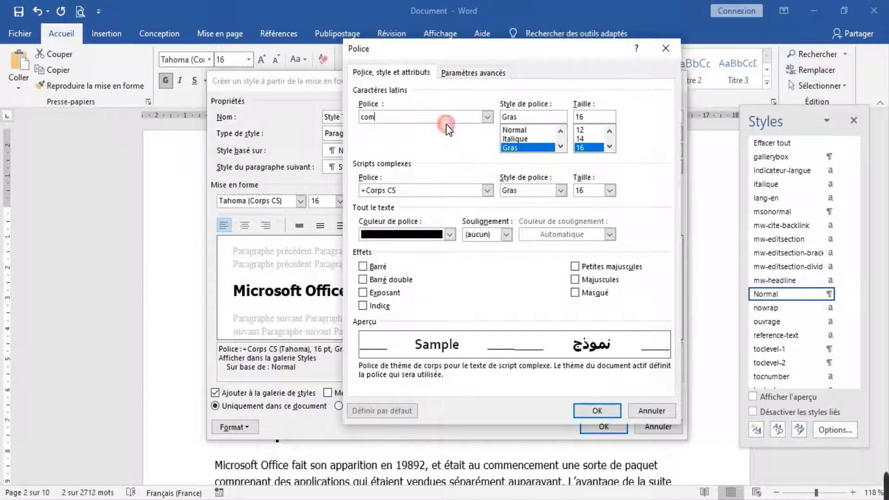
{"action": "left_click", "coordinate": [487, 118]}
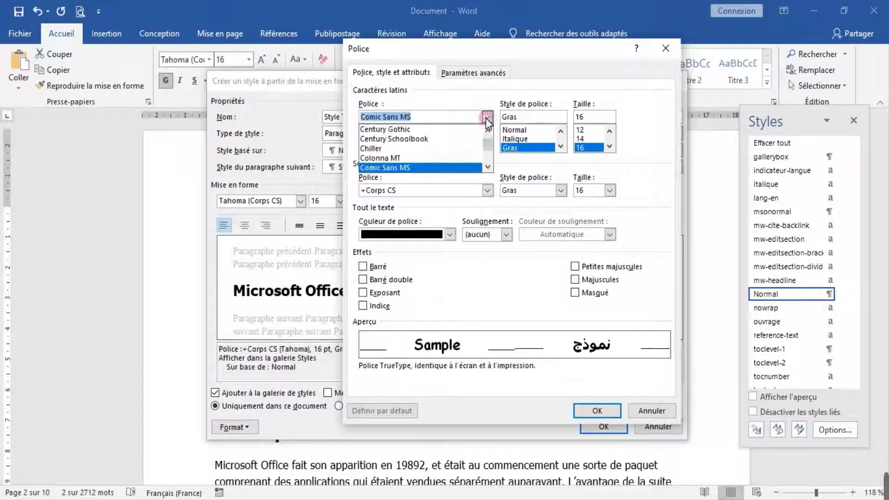
{"action": "left_click", "coordinate": [432, 166]}
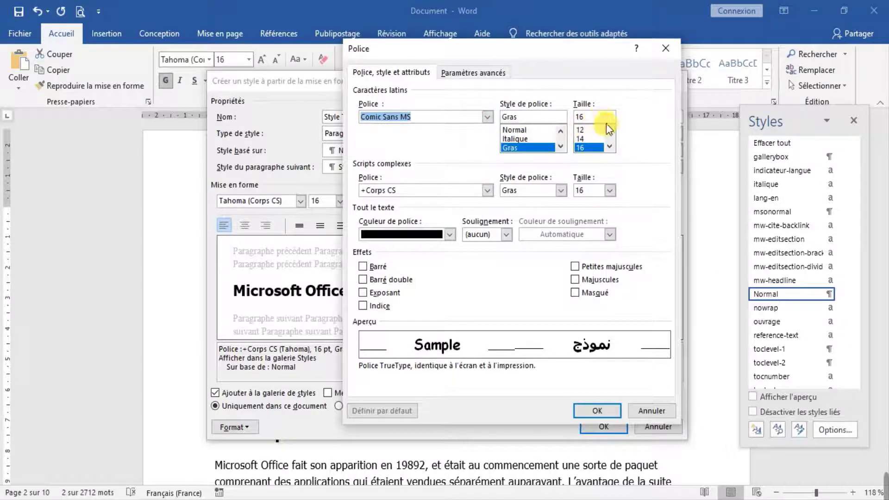
Set the style's Latin font size to 14 and font colour to standard blue, leave capitals off, and apply the font settings
{"action": "left_click", "coordinate": [589, 138]}
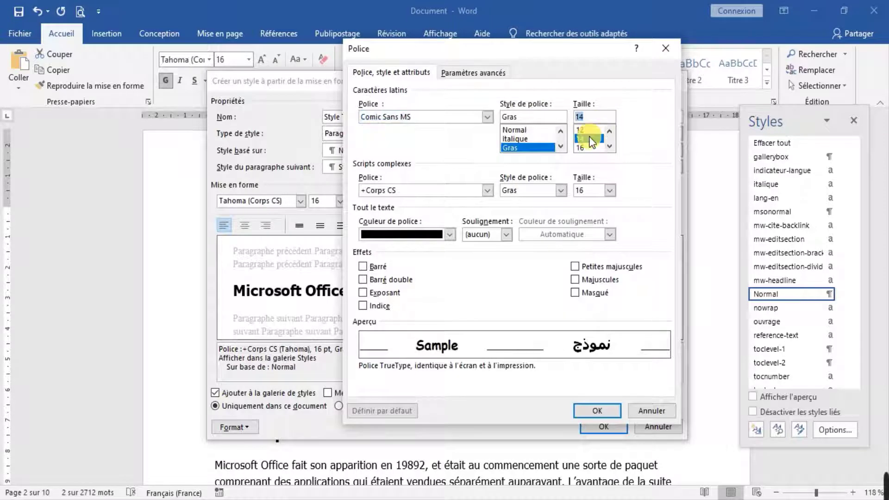
{"action": "left_click", "coordinate": [449, 234]}
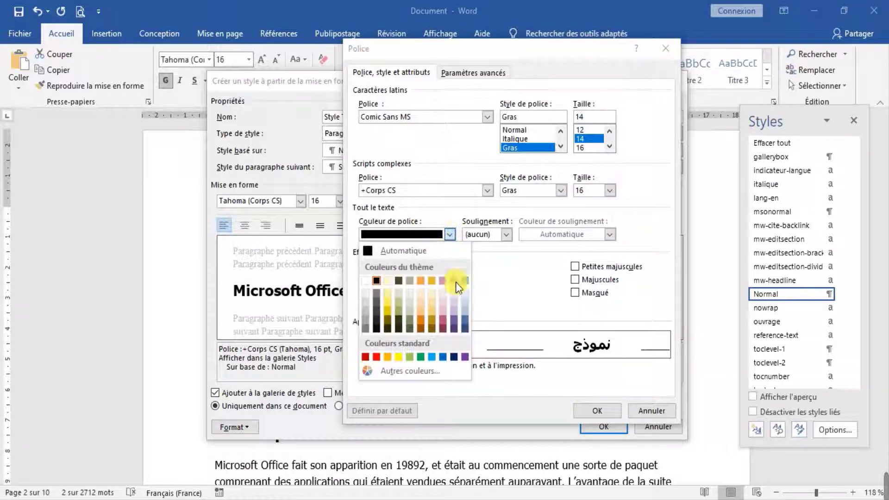
{"action": "left_click", "coordinate": [445, 357]}
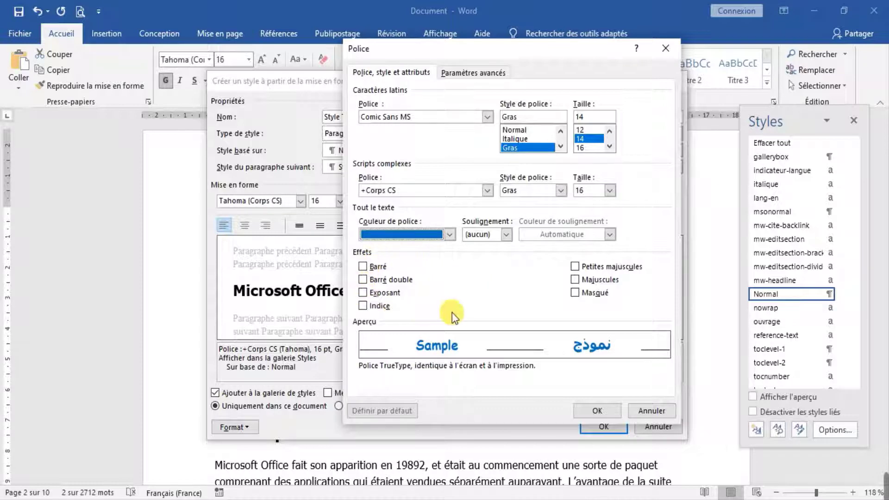
{"action": "left_click", "coordinate": [575, 279]}
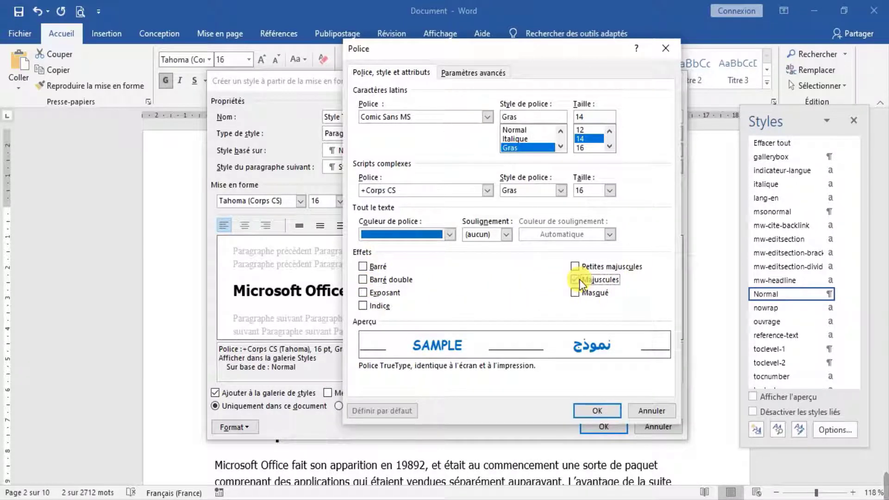
{"action": "left_click", "coordinate": [579, 279]}
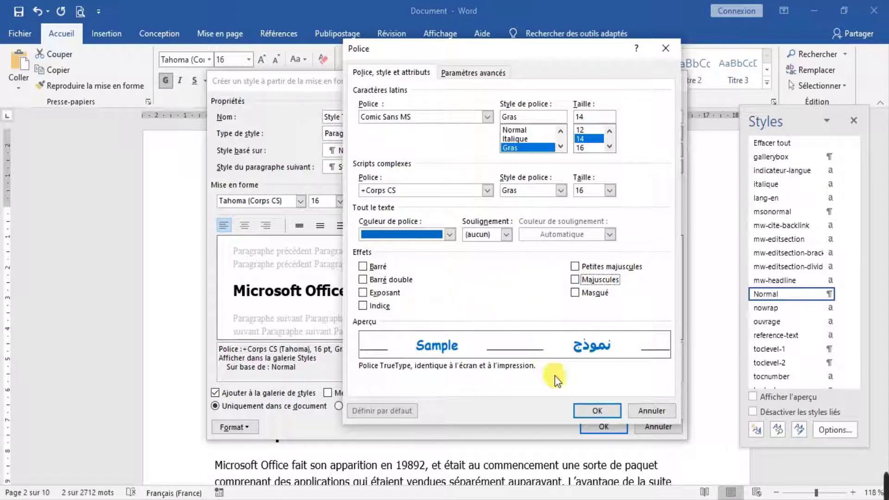
{"action": "left_click", "coordinate": [594, 411]}
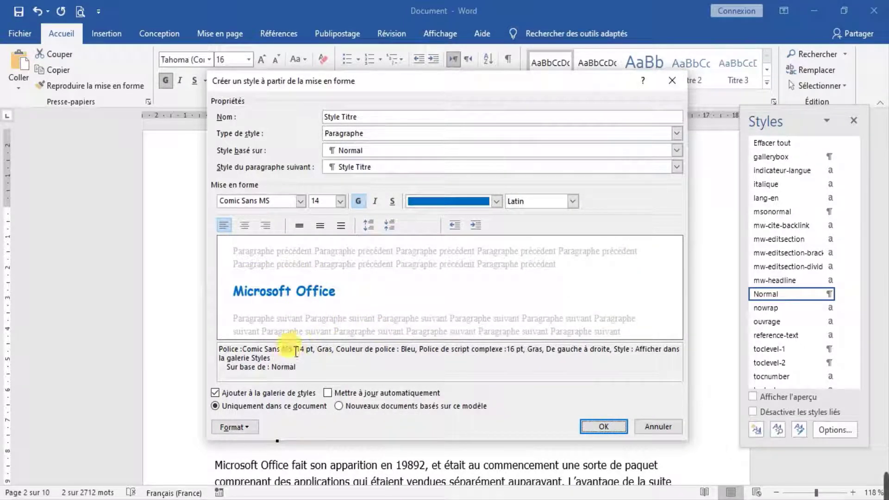
Try centred and right alignment in the style's paragraph settings, return the alignment to left, and apply the settings
{"action": "left_click", "coordinate": [240, 429]}
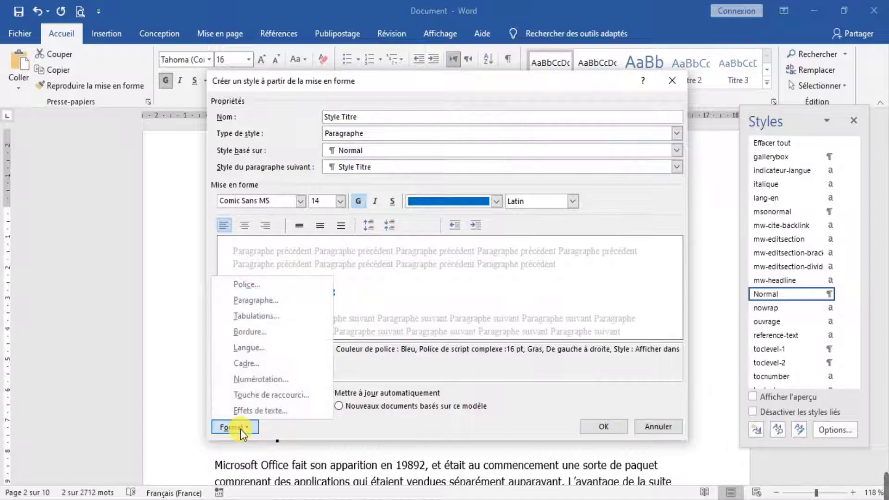
{"action": "left_click", "coordinate": [263, 304]}
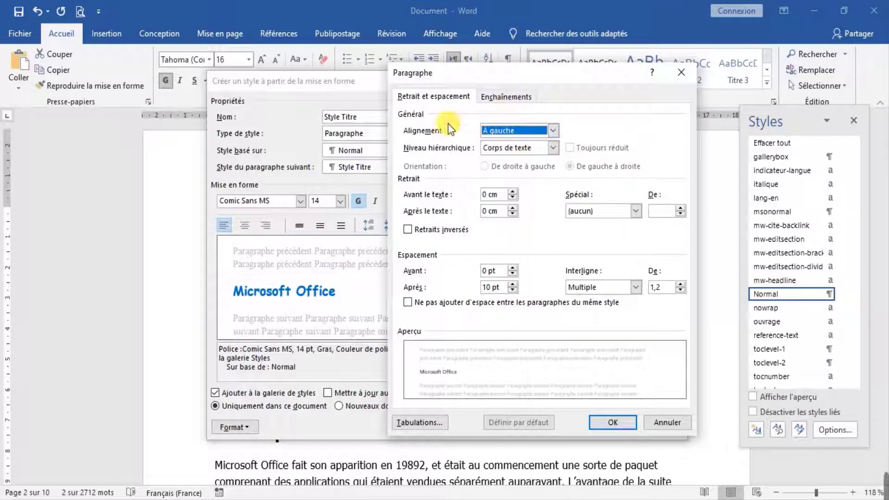
{"action": "left_click_drag", "start_coordinate": [535, 77], "coordinate": [552, 77]}
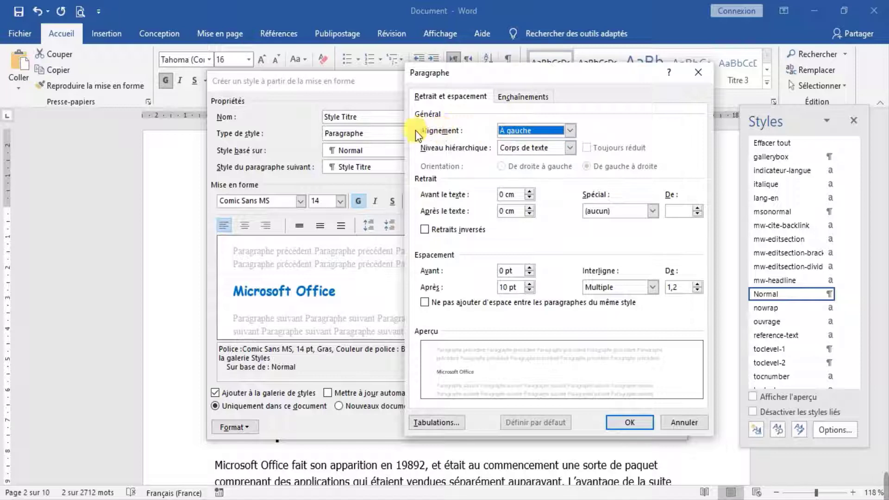
{"action": "left_click", "coordinate": [570, 131]}
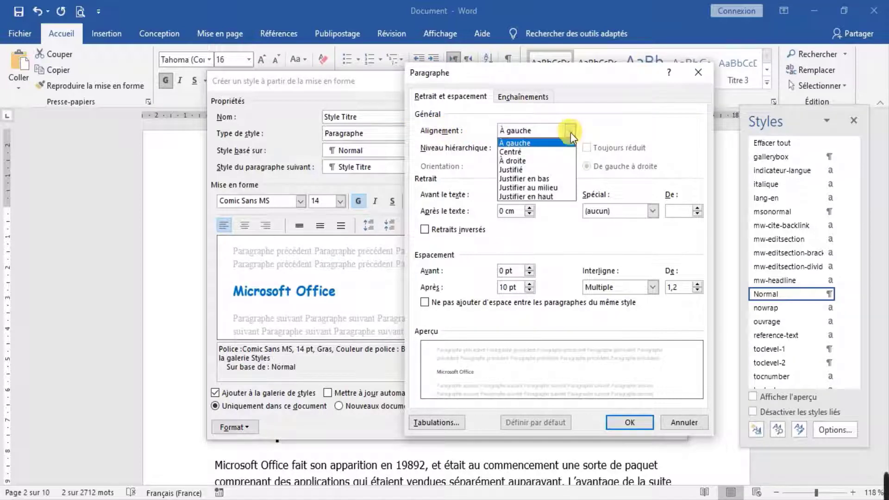
{"action": "left_click", "coordinate": [532, 152]}
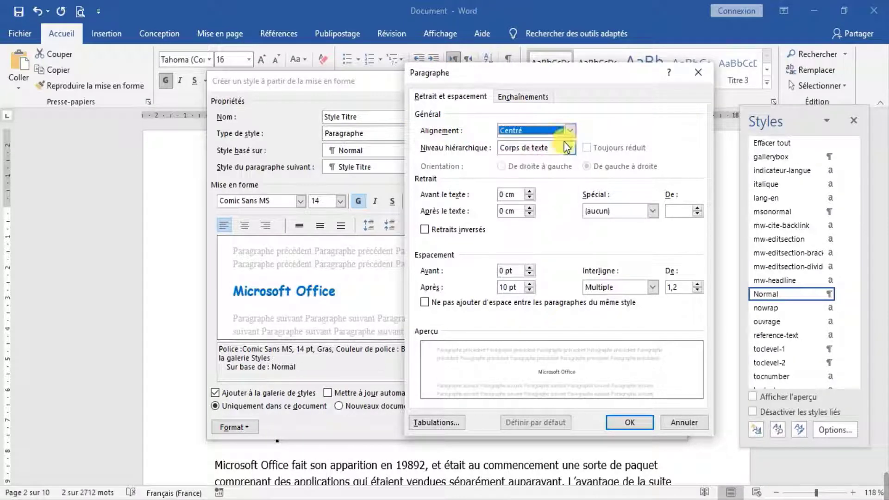
{"action": "left_click", "coordinate": [568, 133]}
{"action": "left_click", "coordinate": [558, 161]}
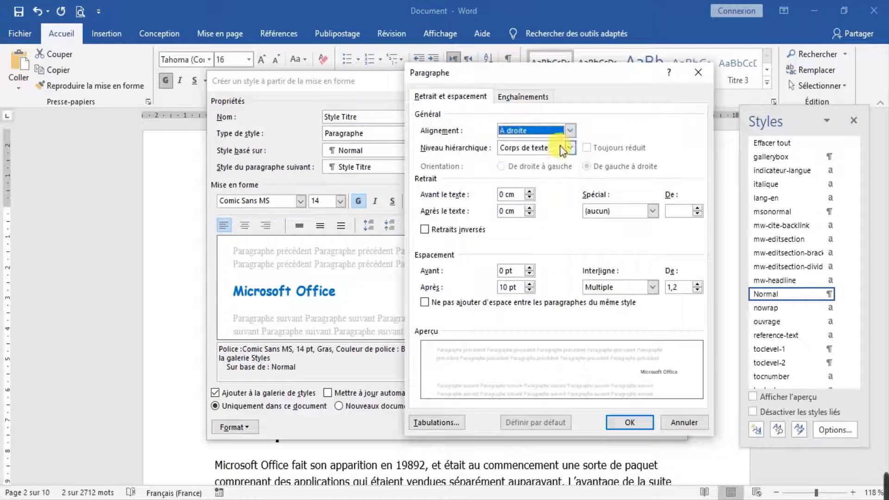
{"action": "left_click", "coordinate": [569, 132]}
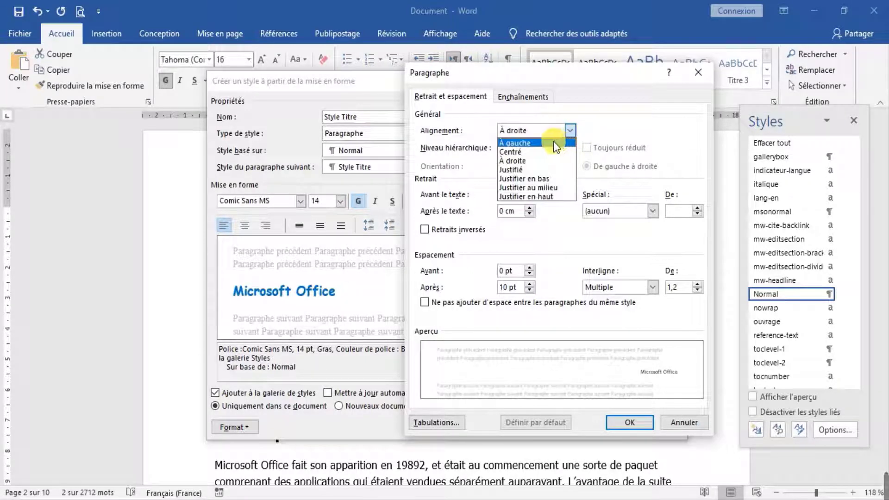
{"action": "left_click", "coordinate": [554, 142]}
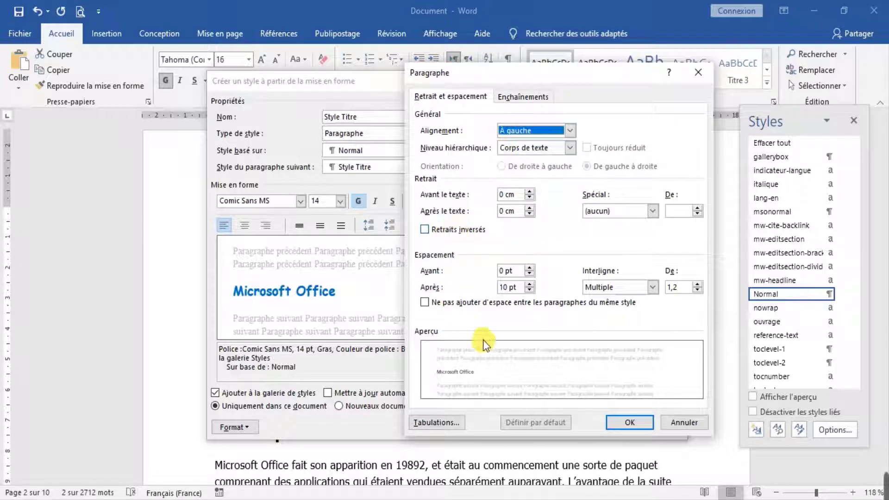
{"action": "left_click", "coordinate": [615, 420]}
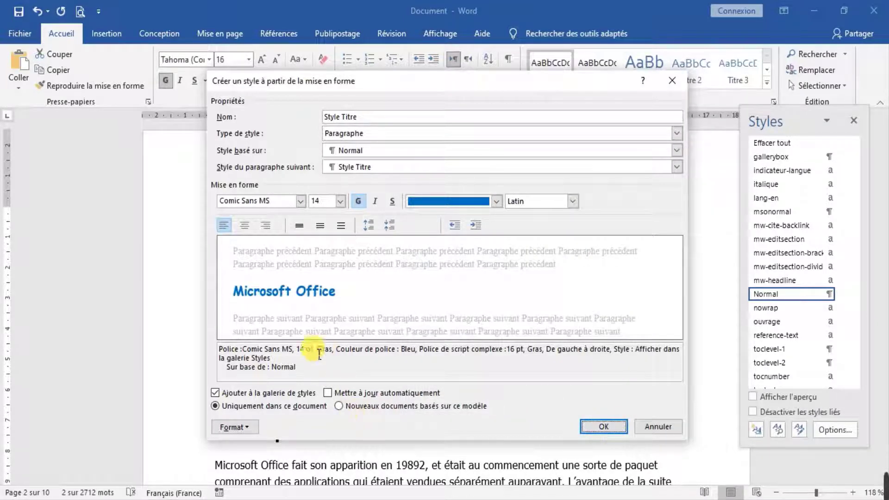
Open the style's border settings, try the box border (Encadrement), and set the border type back to none (Aucune)
{"action": "left_click", "coordinate": [248, 428]}
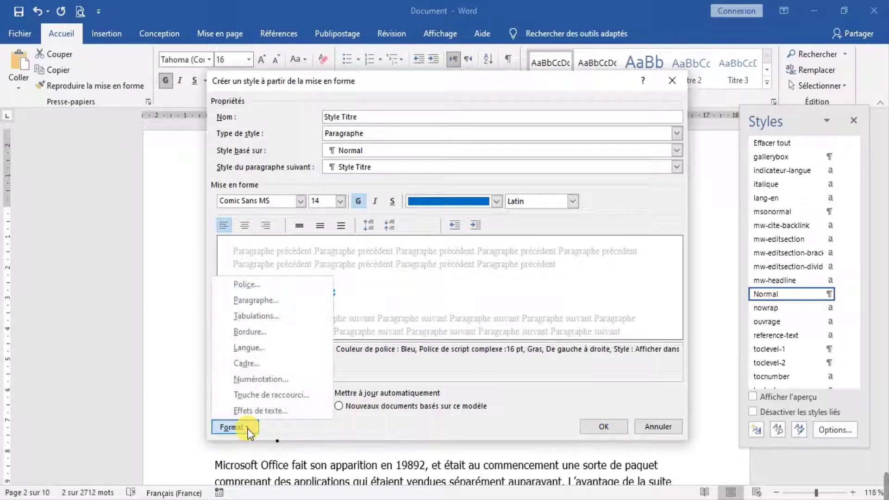
{"action": "left_click", "coordinate": [255, 335]}
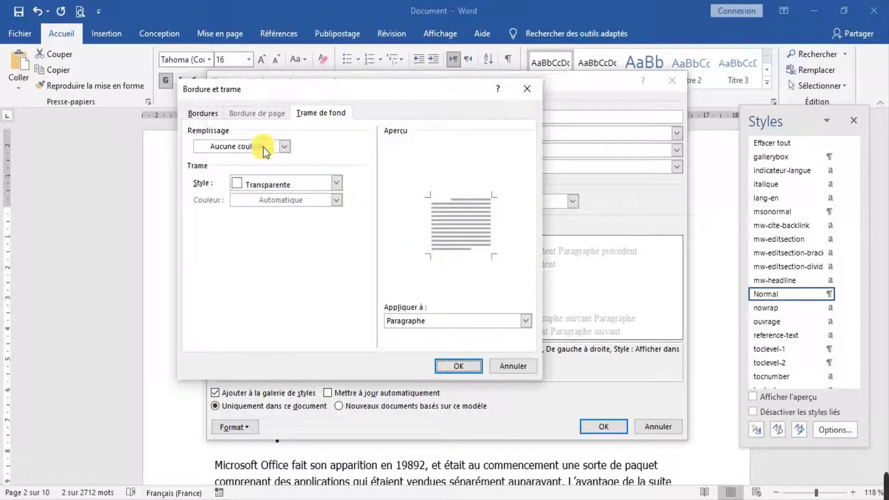
{"action": "left_click", "coordinate": [204, 114]}
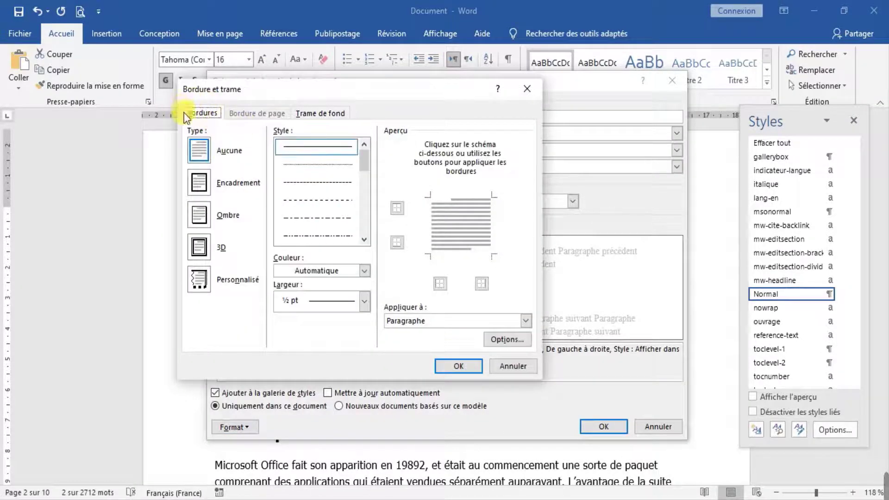
{"action": "left_click", "coordinate": [563, 220]}
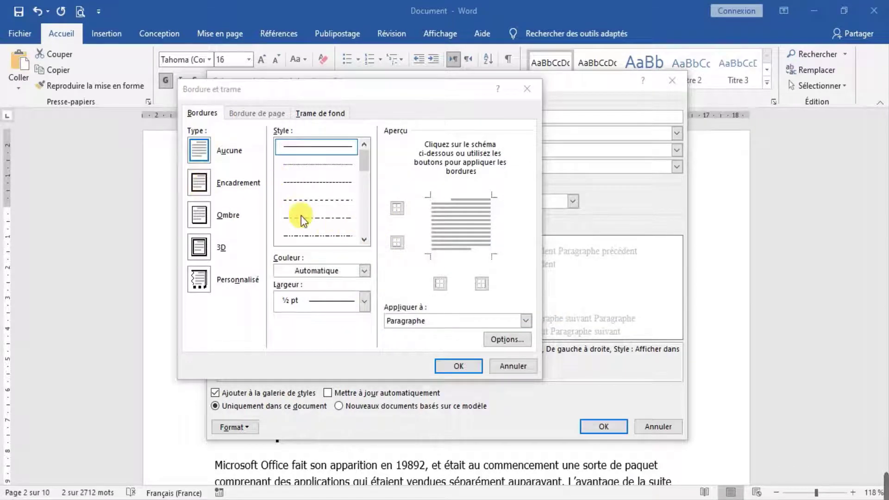
{"action": "left_click", "coordinate": [199, 182]}
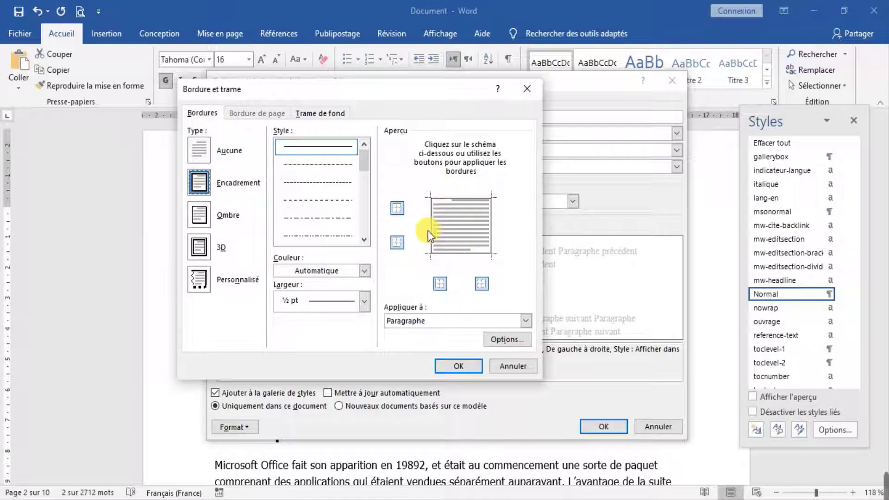
{"action": "left_click", "coordinate": [205, 145]}
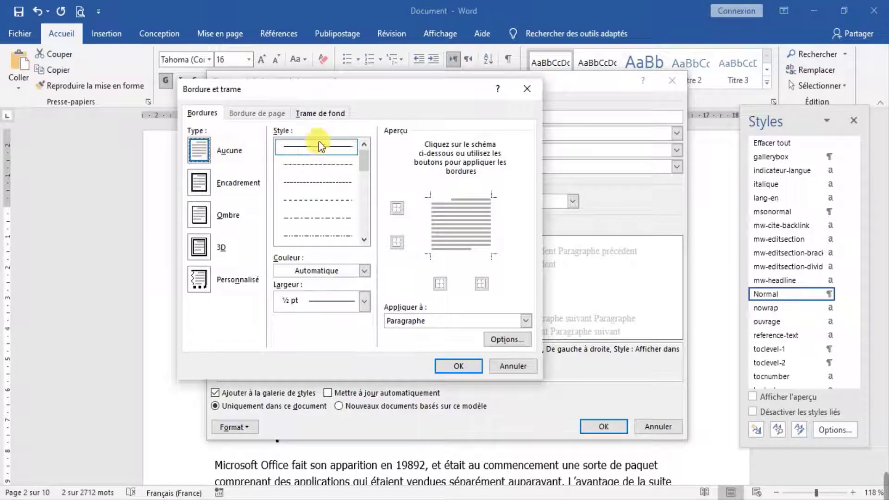
Set the style's paragraph shading to a light yellow theme fill and apply the border and shading settings
{"action": "left_click", "coordinate": [315, 113]}
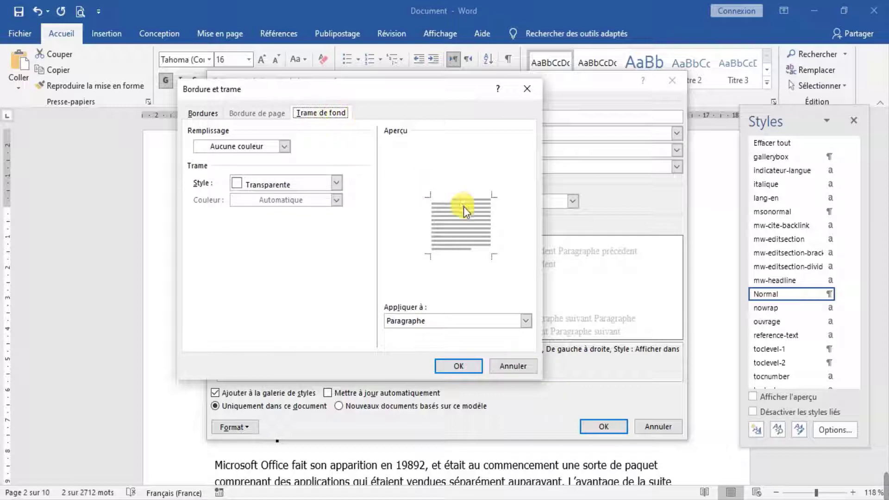
{"action": "left_click", "coordinate": [285, 147]}
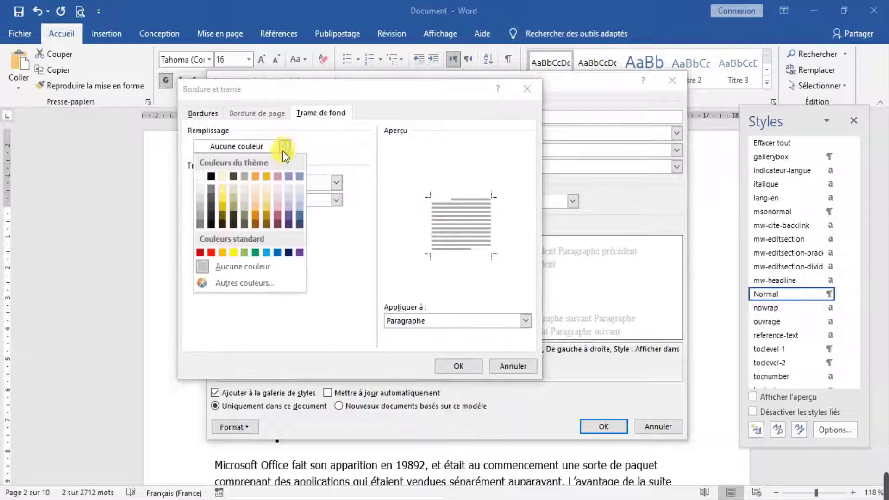
{"action": "left_click", "coordinate": [225, 187]}
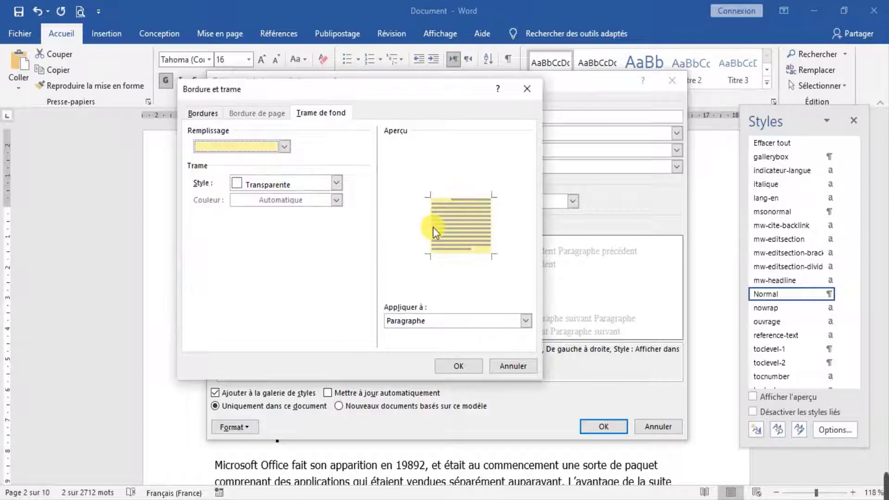
{"action": "left_click", "coordinate": [284, 147]}
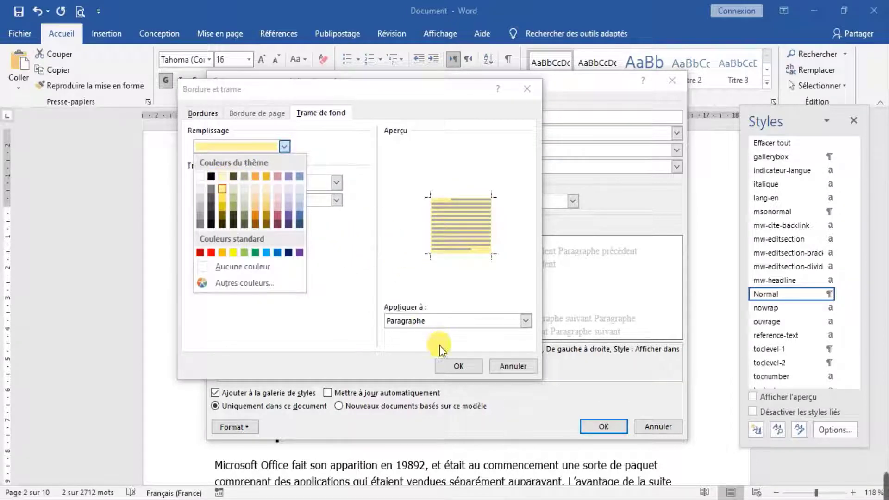
{"action": "left_click", "coordinate": [449, 366]}
{"action": "left_click", "coordinate": [449, 364]}
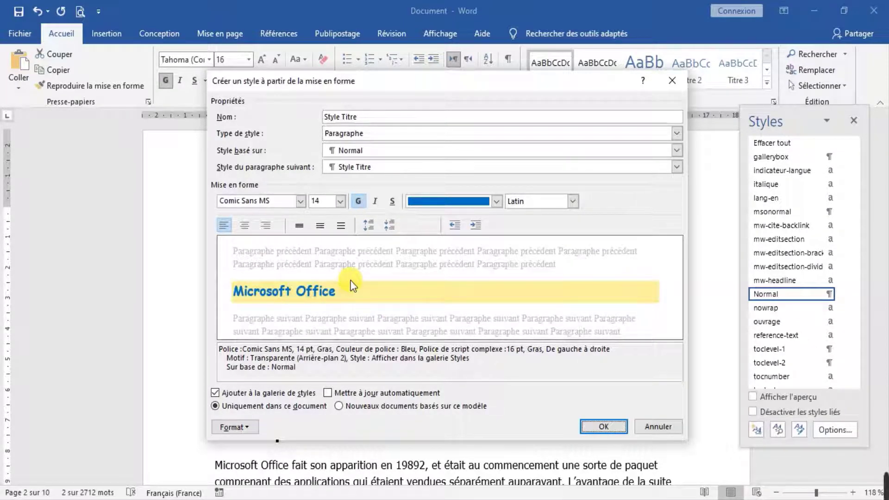
Try several numbering formats for the style and apply the 1) 2) 3) format
{"action": "left_click", "coordinate": [249, 430]}
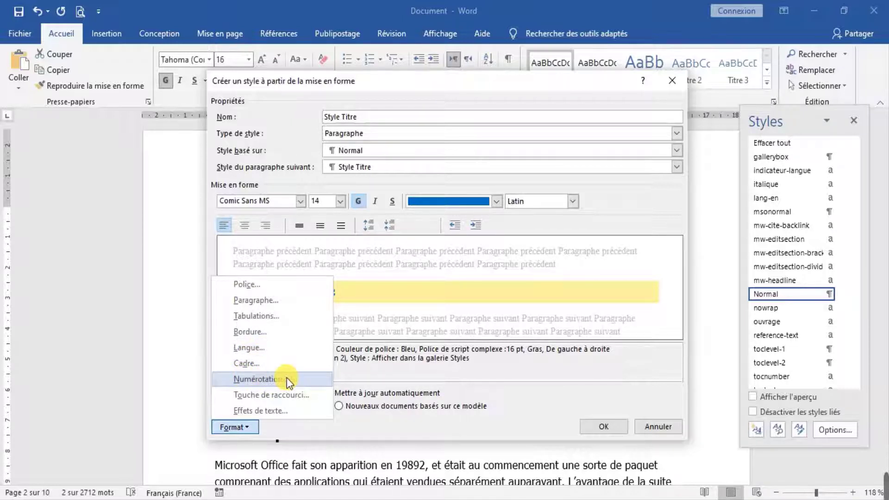
{"action": "left_click", "coordinate": [287, 377]}
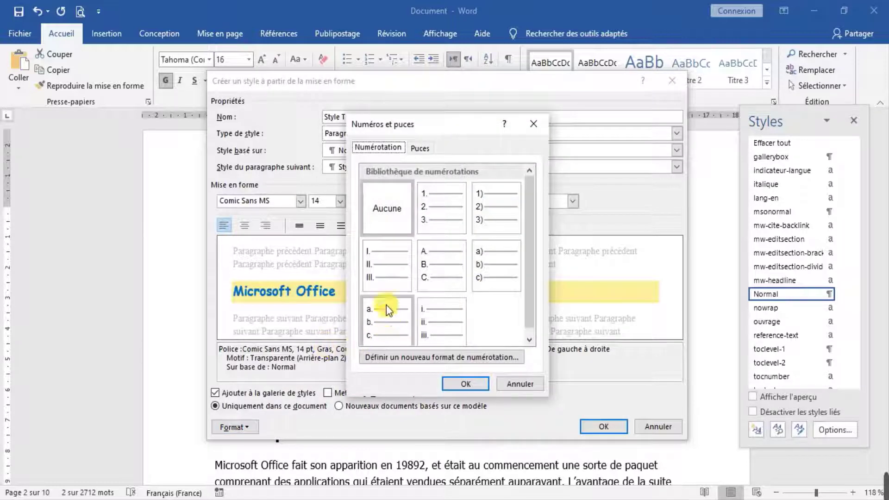
{"action": "left_click", "coordinate": [379, 282]}
{"action": "left_click", "coordinate": [423, 278]}
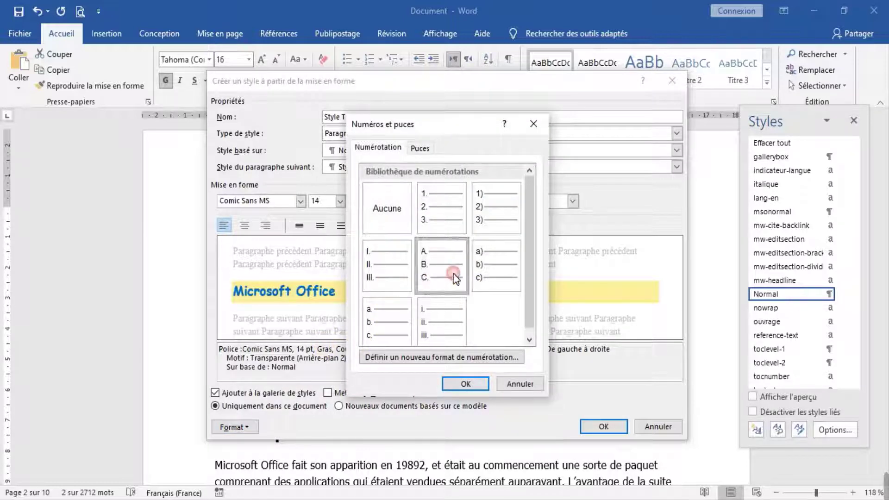
{"action": "left_click", "coordinate": [484, 263]}
{"action": "left_click", "coordinate": [487, 232]}
{"action": "left_click", "coordinate": [445, 212]}
{"action": "left_click", "coordinate": [399, 251]}
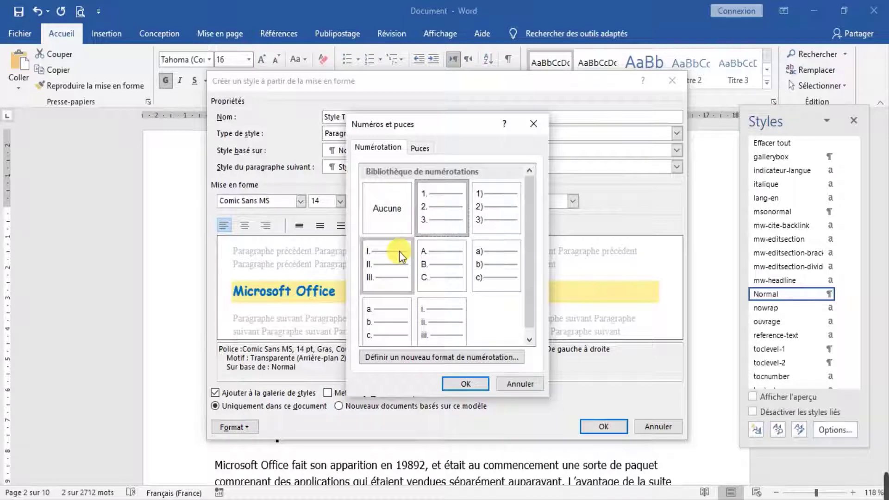
{"action": "left_click", "coordinate": [484, 209]}
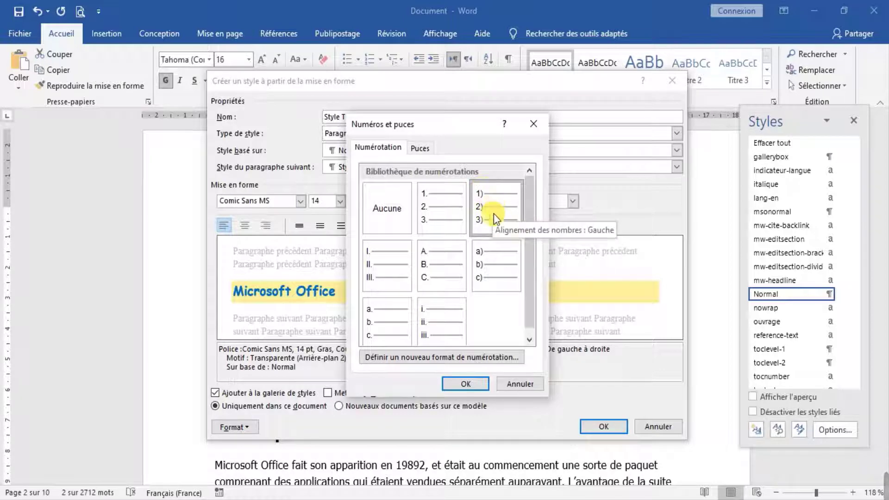
{"action": "left_click", "coordinate": [461, 383]}
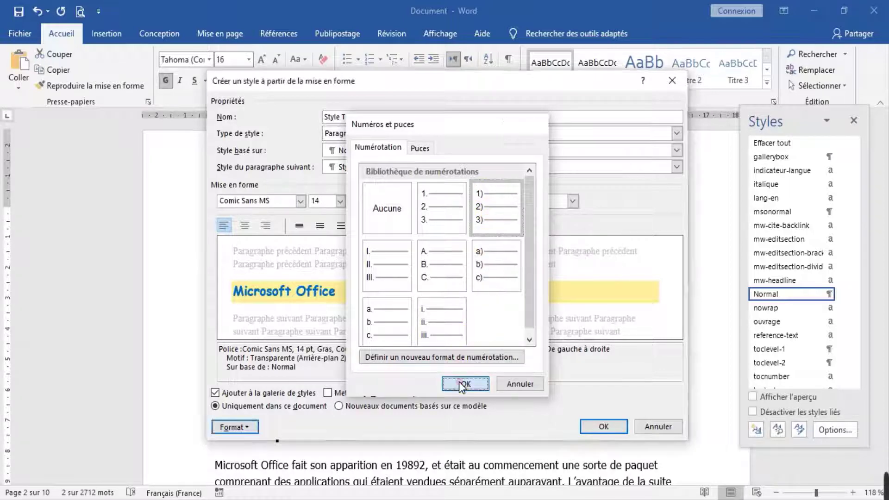
Finish creating the style "Style Titre" and look for it in the expanded style gallery
{"action": "left_click", "coordinate": [245, 430]}
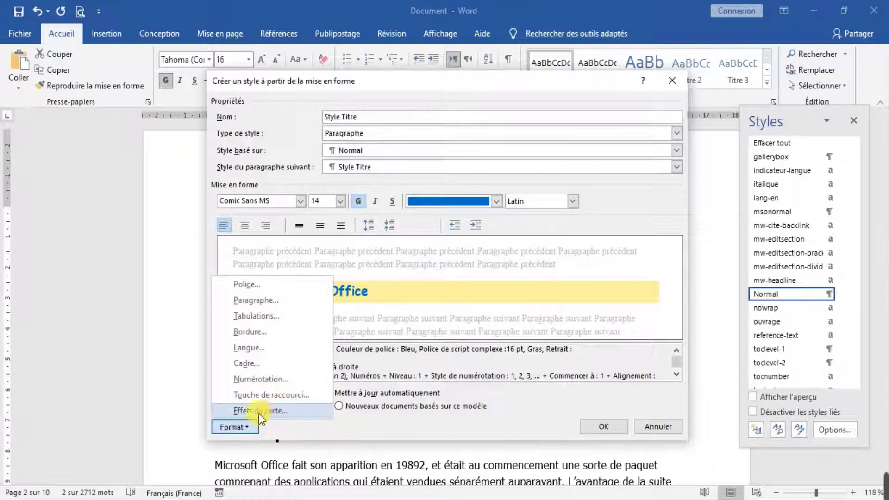
{"action": "left_click", "coordinate": [373, 297]}
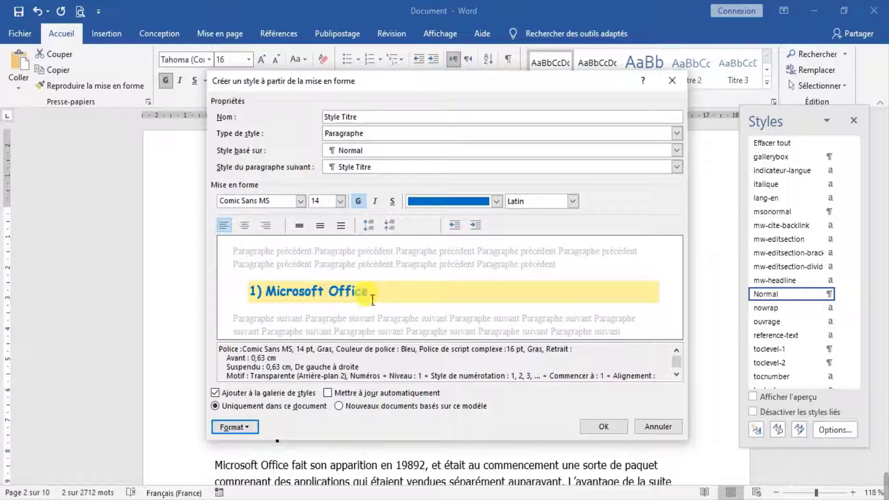
{"action": "left_click", "coordinate": [611, 430]}
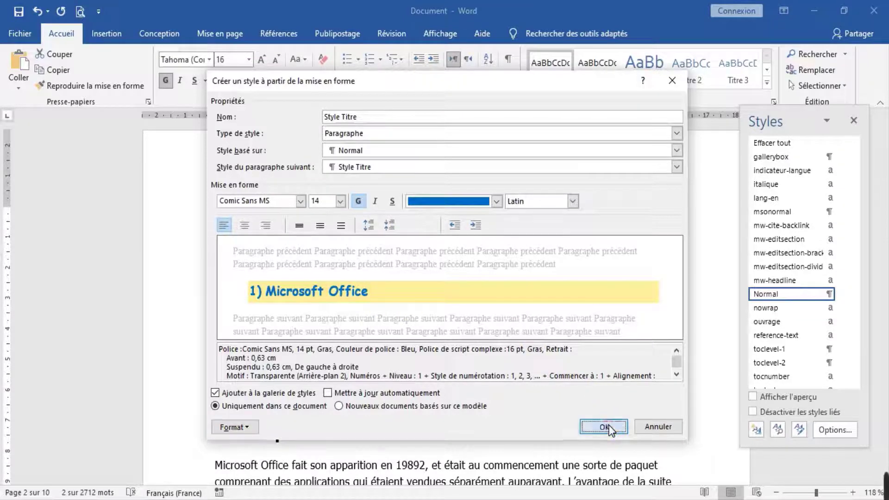
{"action": "left_click", "coordinate": [382, 283]}
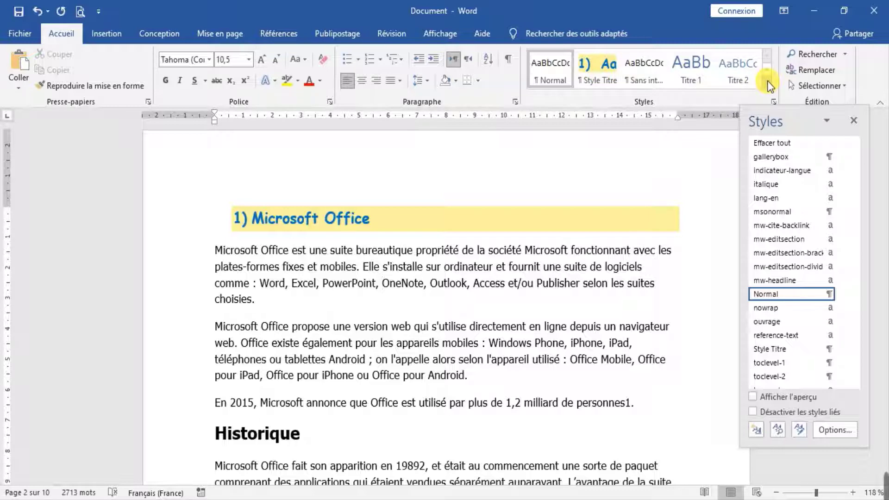
{"action": "left_click", "coordinate": [767, 82]}
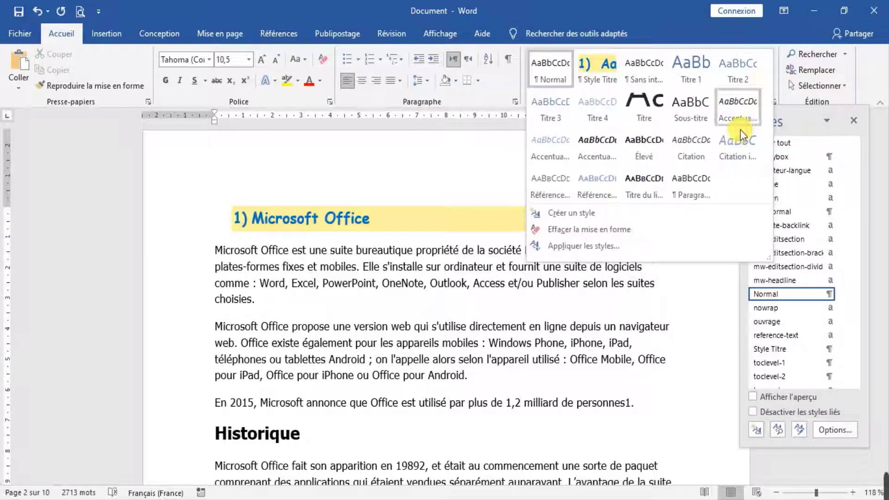
{"action": "left_click", "coordinate": [456, 144]}
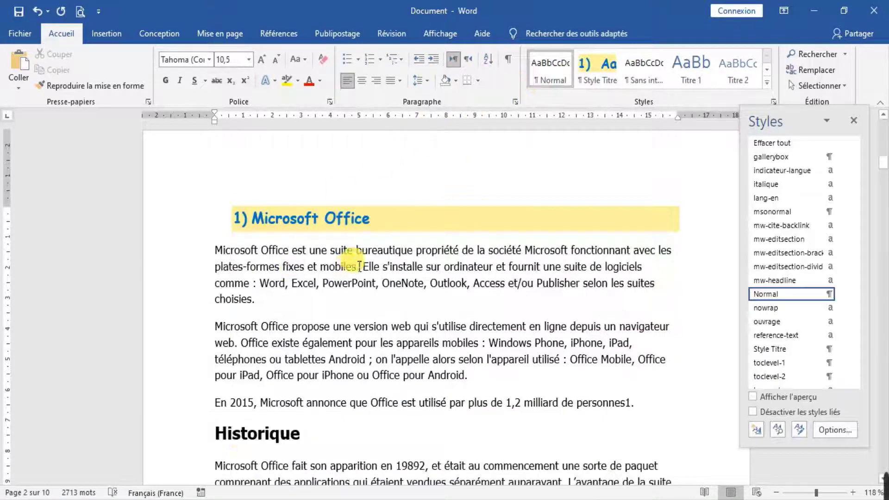
Select the "Historique" heading and apply "Style Titre" to it
{"action": "scroll", "coordinate": [337, 247], "scroll_direction": "down", "scroll_amount": 1}
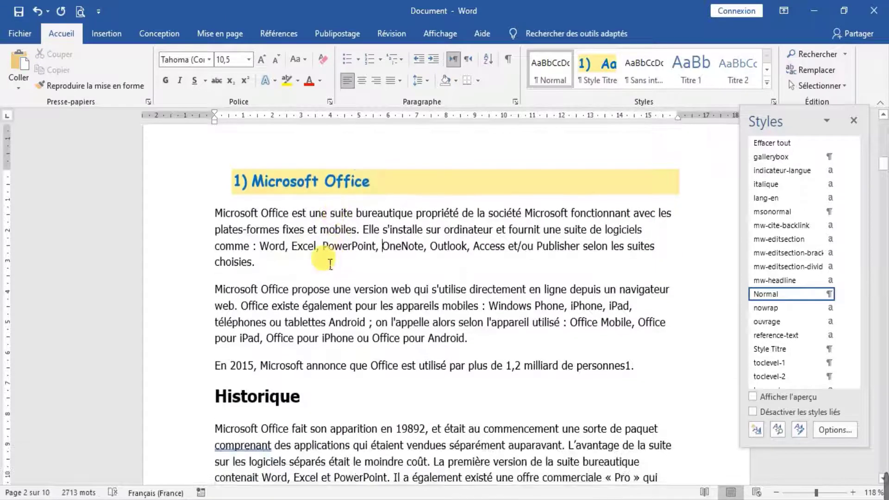
{"action": "left_click", "coordinate": [204, 397]}
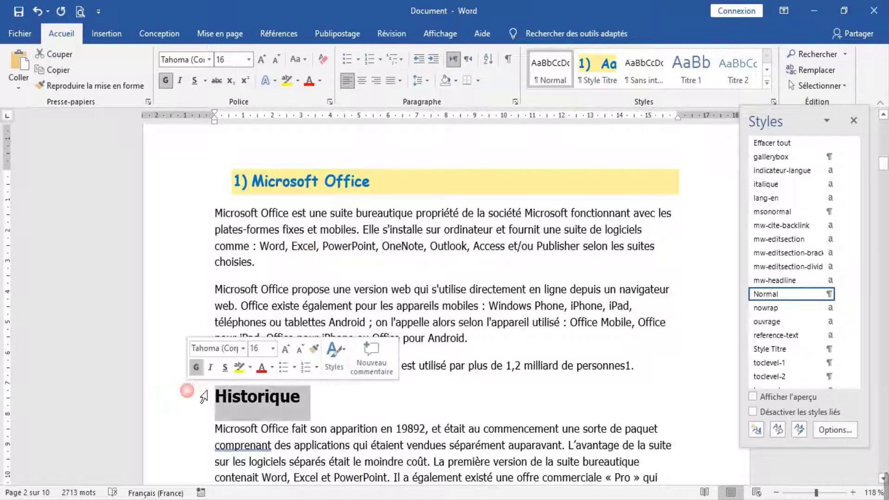
{"action": "left_click", "coordinate": [604, 66]}
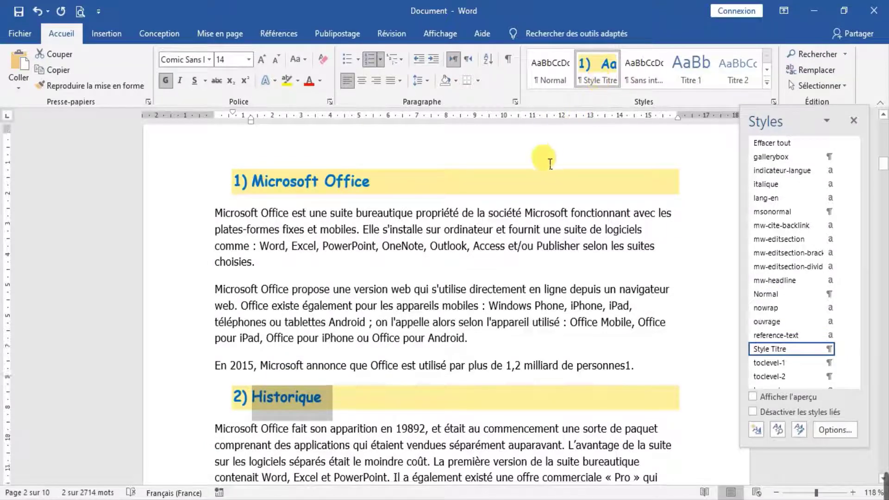
Apply "Style Titre" to the "Identité visuelle (logo)" heading
{"action": "scroll", "coordinate": [528, 176], "scroll_direction": "down", "scroll_amount": 5}
{"action": "scroll", "coordinate": [523, 184], "scroll_direction": "down", "scroll_amount": 7}
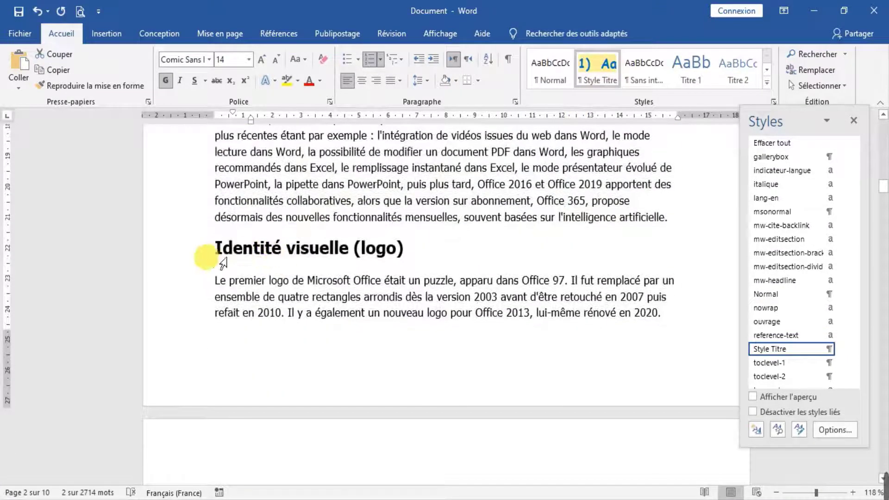
{"action": "left_click", "coordinate": [213, 257]}
{"action": "left_click", "coordinate": [602, 65]}
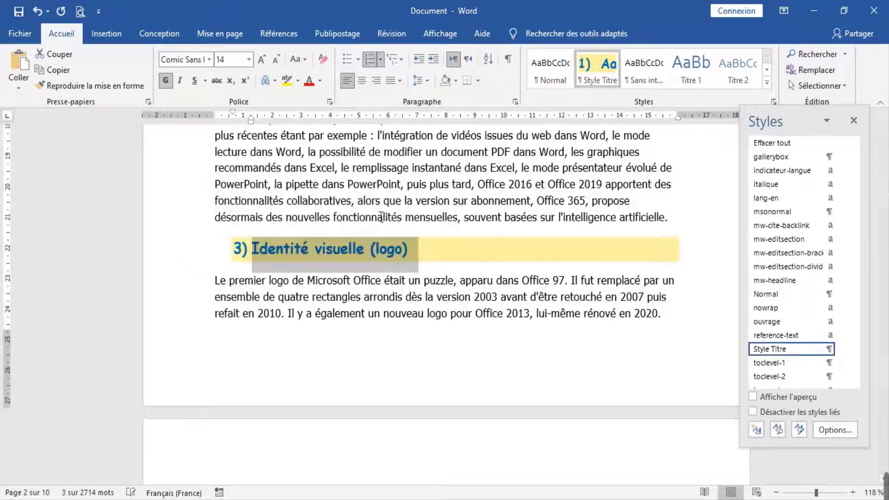
Apply "Style Titre" to the "Les logiciels" and "Microsoft Office Word" headings
{"action": "scroll", "coordinate": [305, 291], "scroll_direction": "down", "scroll_amount": 4}
{"action": "scroll", "coordinate": [305, 291], "scroll_direction": "down", "scroll_amount": 20}
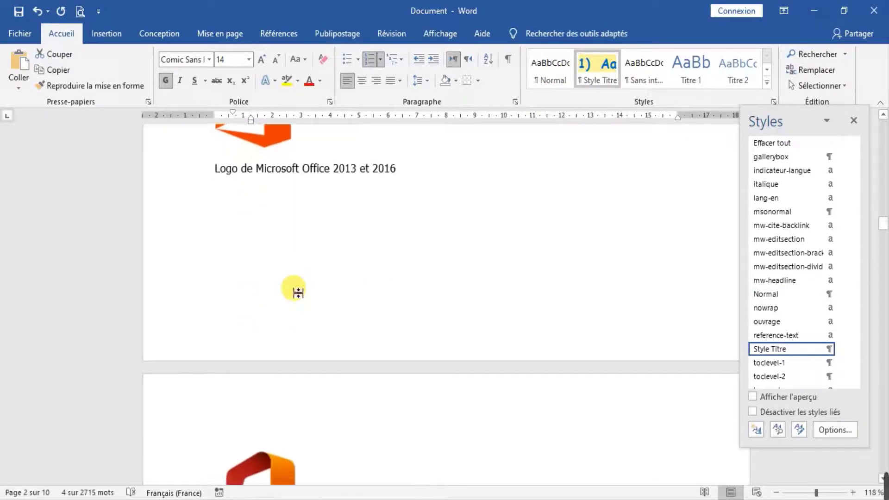
{"action": "scroll", "coordinate": [278, 282], "scroll_direction": "down", "scroll_amount": 1}
{"action": "scroll", "coordinate": [222, 267], "scroll_direction": "up", "scroll_amount": 2}
{"action": "left_click", "coordinate": [206, 263]}
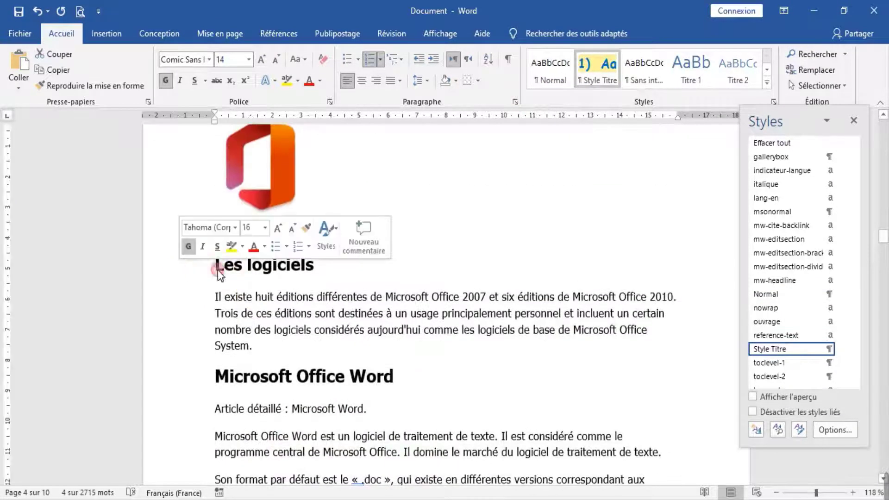
{"action": "left_click", "coordinate": [588, 72]}
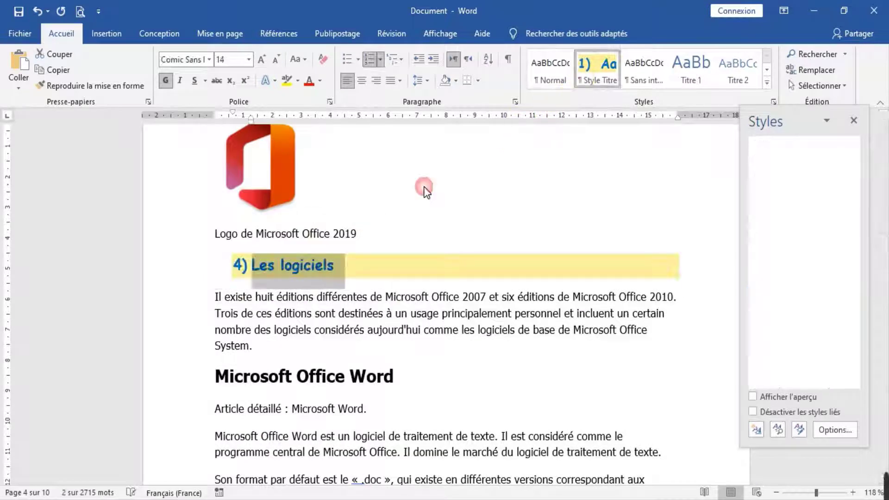
{"action": "left_click", "coordinate": [209, 378]}
{"action": "left_click", "coordinate": [590, 70]}
Apply "Style Titre" to the "Microsoft Office Excel" and "Microsoft Office PowerPoint" headings
{"action": "scroll", "coordinate": [239, 324], "scroll_direction": "down", "scroll_amount": 9}
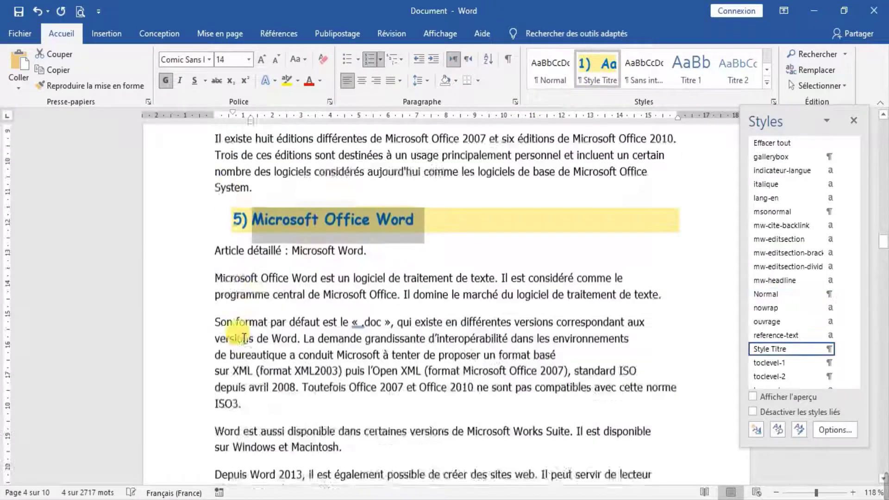
{"action": "left_click", "coordinate": [211, 214]}
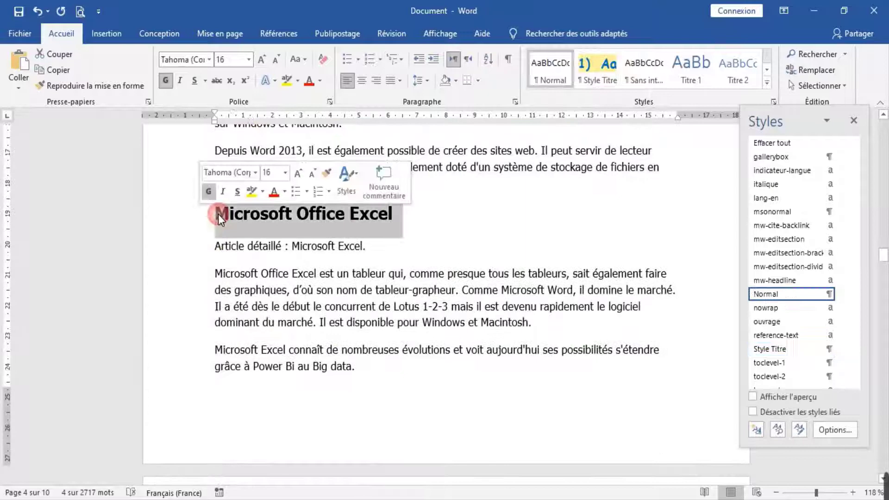
{"action": "left_click", "coordinate": [593, 66]}
{"action": "scroll", "coordinate": [248, 304], "scroll_direction": "down", "scroll_amount": 10}
{"action": "scroll", "coordinate": [230, 234], "scroll_direction": "up", "scroll_amount": 2}
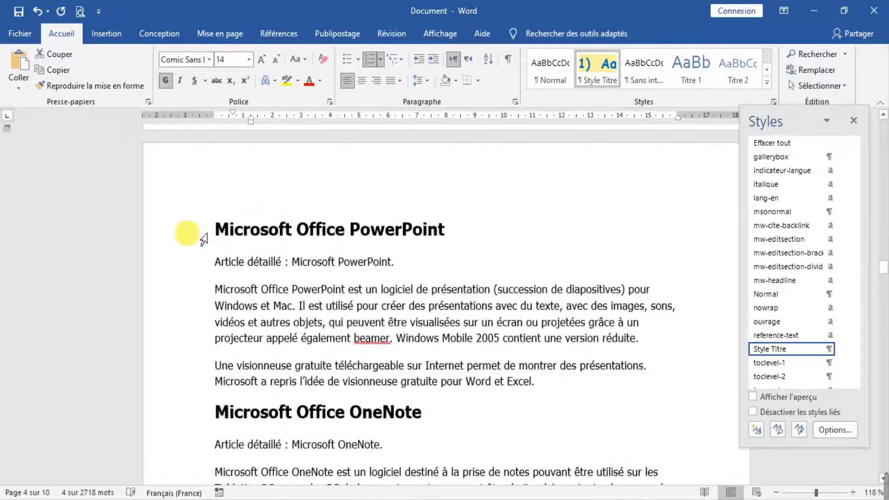
{"action": "left_click", "coordinate": [224, 234]}
{"action": "left_click", "coordinate": [592, 79]}
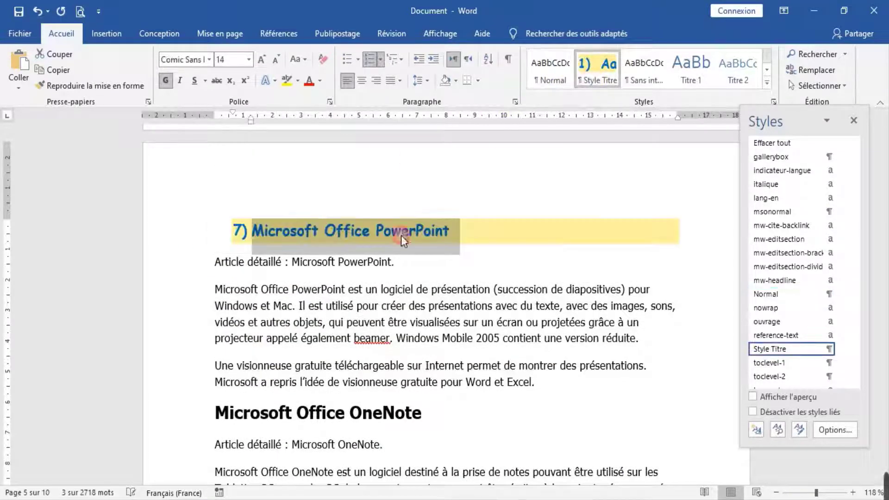
Apply "Style Titre" to the "Microsoft Office OneNote" and "Microsoft Office Outlook" headings
{"action": "left_click", "coordinate": [210, 414]}
{"action": "left_click", "coordinate": [593, 69]}
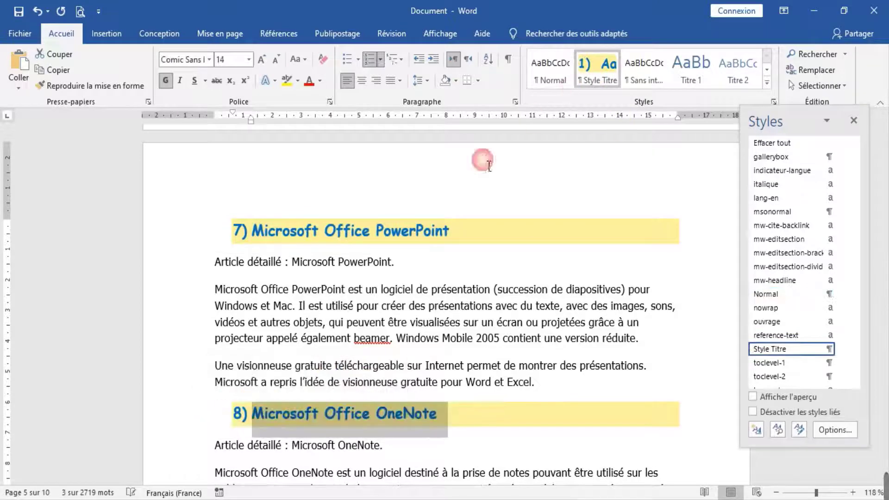
{"action": "scroll", "coordinate": [319, 315], "scroll_direction": "down", "scroll_amount": 5}
{"action": "left_click", "coordinate": [204, 273]}
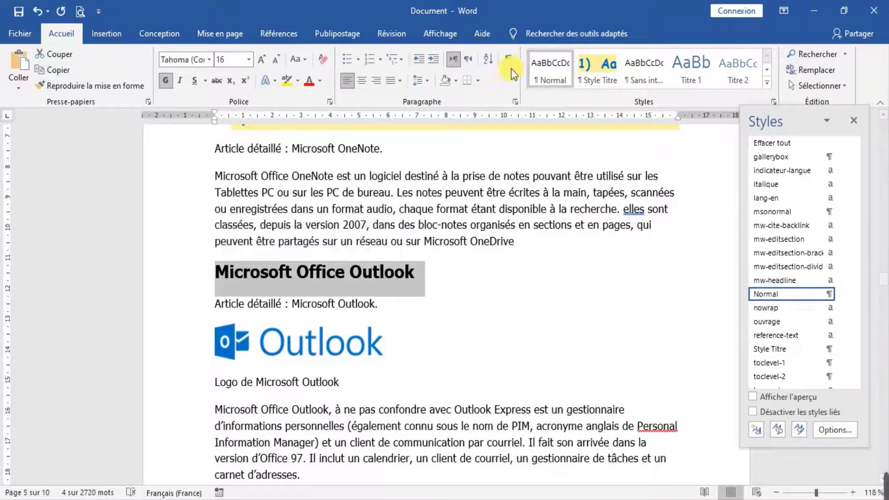
{"action": "left_click", "coordinate": [594, 68]}
Apply "Style Titre" to the "Microsoft Office Publisher" and "Microsoft Office Visio" headings
{"action": "scroll", "coordinate": [235, 248], "scroll_direction": "down", "scroll_amount": 15}
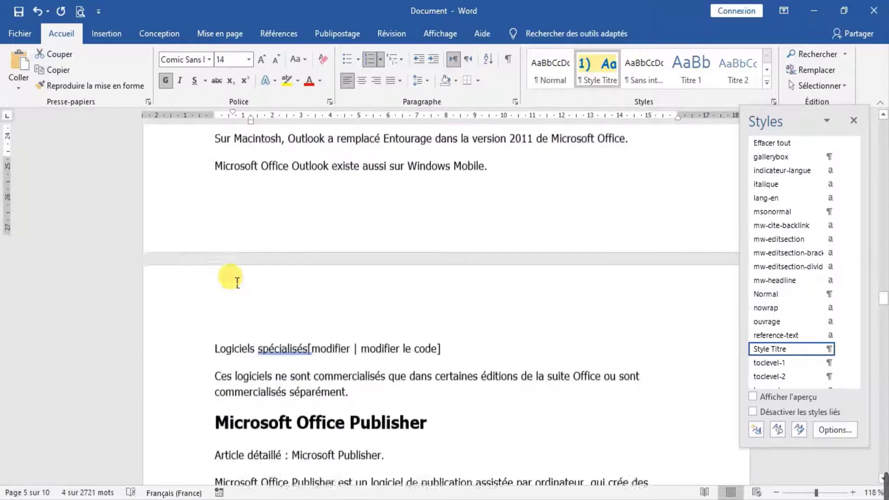
{"action": "left_click", "coordinate": [189, 218]}
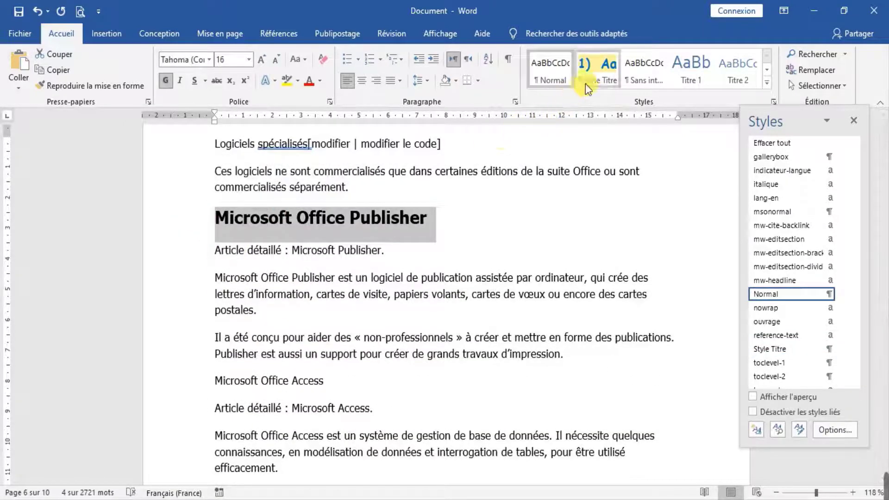
{"action": "left_click", "coordinate": [595, 70]}
{"action": "scroll", "coordinate": [238, 238], "scroll_direction": "down", "scroll_amount": 6}
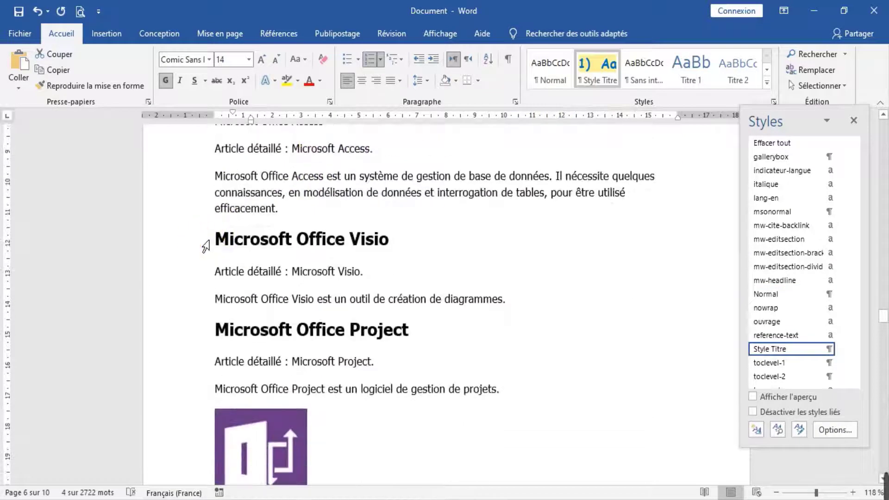
{"action": "left_click", "coordinate": [205, 241]}
{"action": "left_click", "coordinate": [588, 86]}
Apply "Style Titre" to the "Microsoft Office Project" and "Microsoft Office SharePoint Designer" headings
{"action": "left_click", "coordinate": [179, 328]}
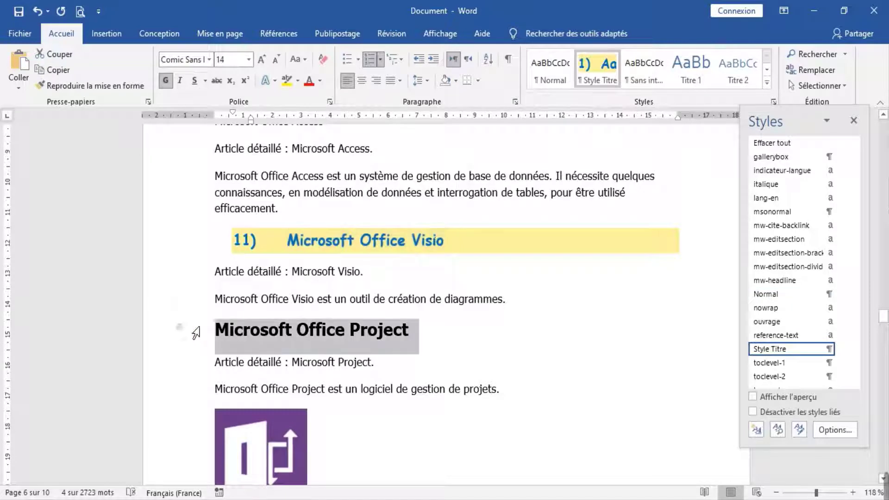
{"action": "left_click", "coordinate": [595, 69]}
{"action": "scroll", "coordinate": [338, 272], "scroll_direction": "down", "scroll_amount": 10}
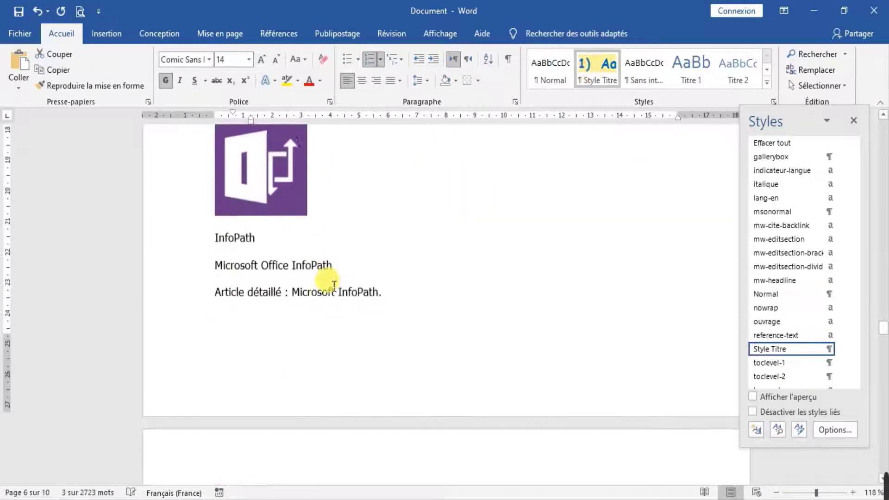
{"action": "left_click", "coordinate": [178, 330]}
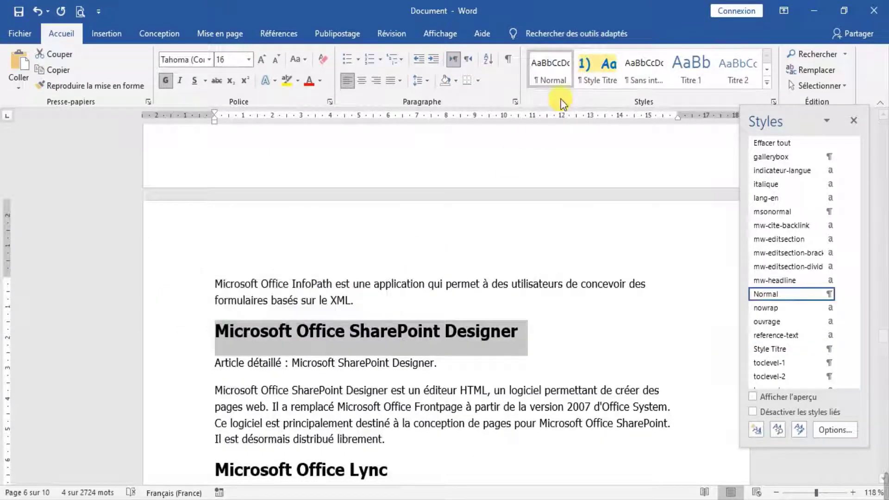
{"action": "left_click", "coordinate": [585, 83]}
Apply "Style Titre" to the "Microsoft Office Lync" and "Logiciels anciennement inclus" headings
{"action": "scroll", "coordinate": [375, 227], "scroll_direction": "down", "scroll_amount": 5}
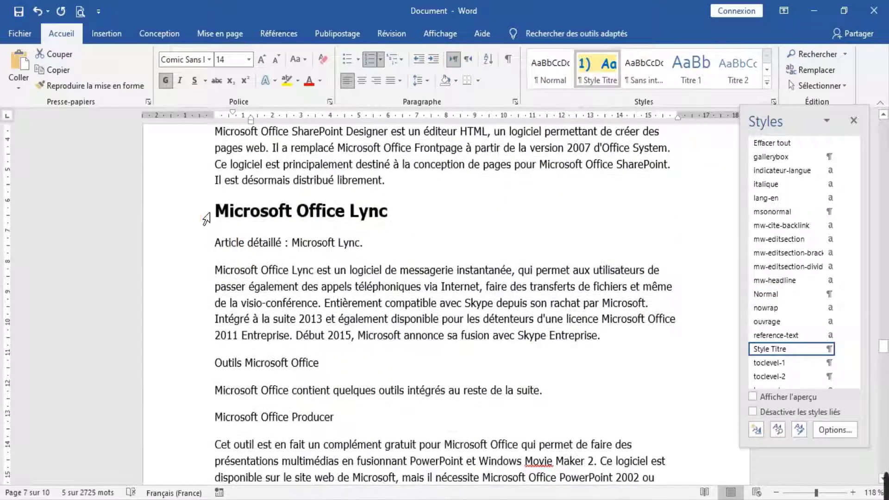
{"action": "left_click", "coordinate": [200, 213]}
{"action": "left_click", "coordinate": [597, 62]}
{"action": "scroll", "coordinate": [417, 234], "scroll_direction": "down", "scroll_amount": 20}
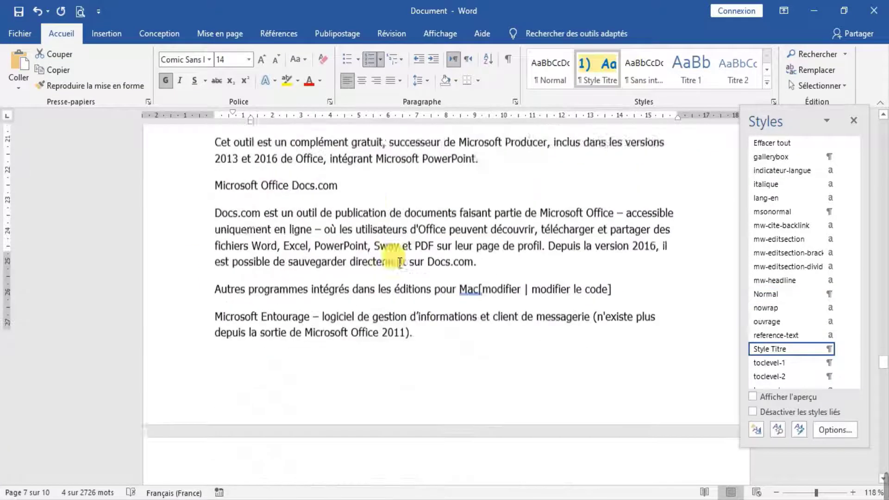
{"action": "left_click", "coordinate": [211, 138]}
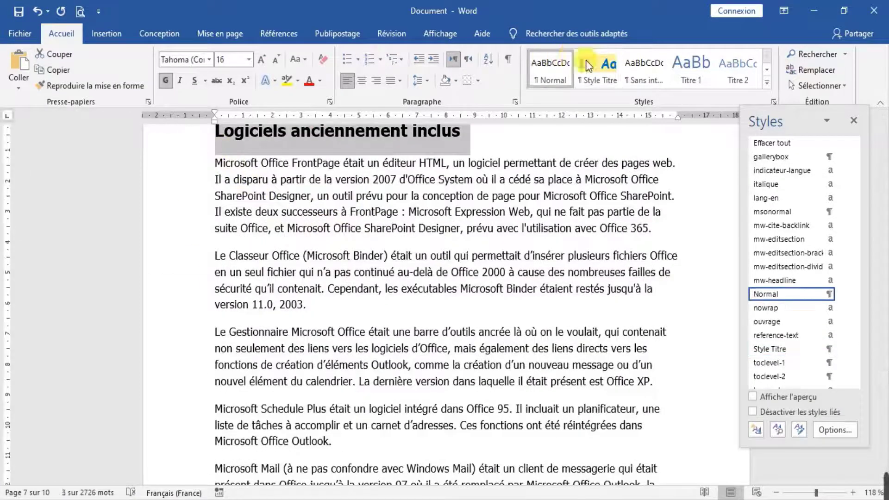
{"action": "left_click", "coordinate": [596, 65]}
Apply "Style Titre" to the "Licence" and "Les éditions de Microsoft Office" headings
{"action": "scroll", "coordinate": [379, 238], "scroll_direction": "down", "scroll_amount": 4}
{"action": "scroll", "coordinate": [380, 237], "scroll_direction": "down", "scroll_amount": 15}
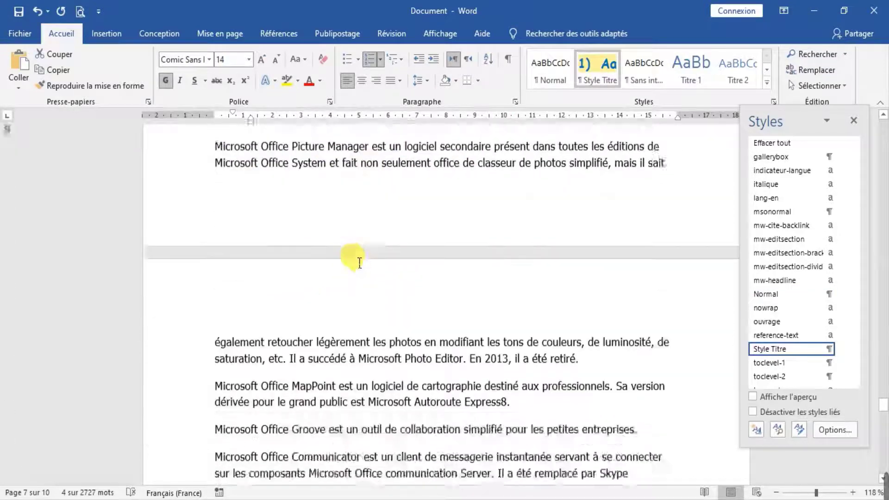
{"action": "left_click", "coordinate": [203, 299]}
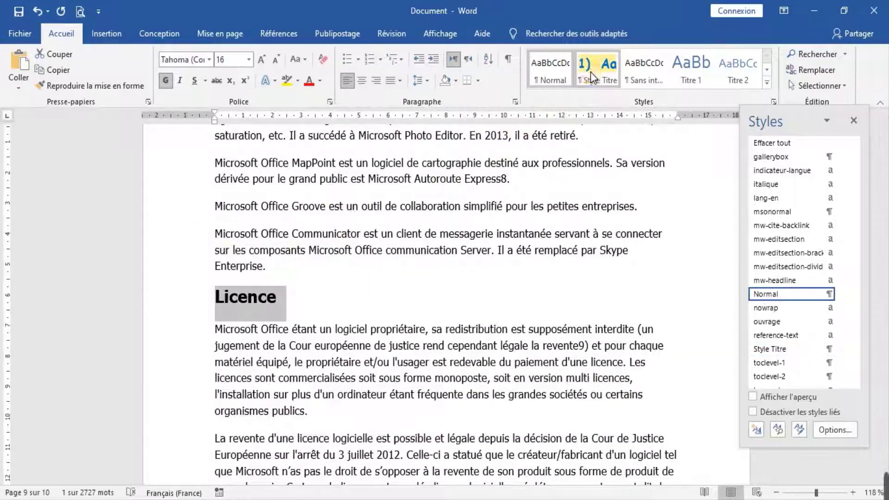
{"action": "left_click", "coordinate": [592, 70]}
{"action": "scroll", "coordinate": [296, 259], "scroll_direction": "down", "scroll_amount": 15}
{"action": "left_click", "coordinate": [190, 297]}
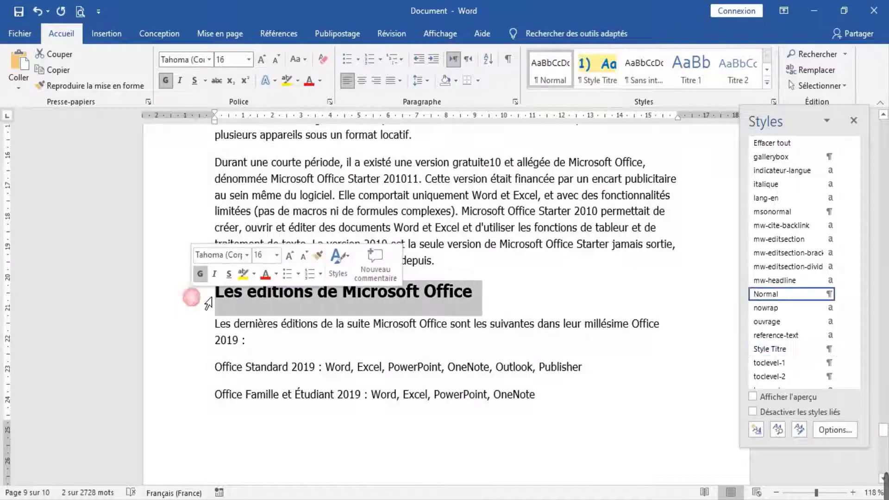
{"action": "left_click", "coordinate": [601, 72]}
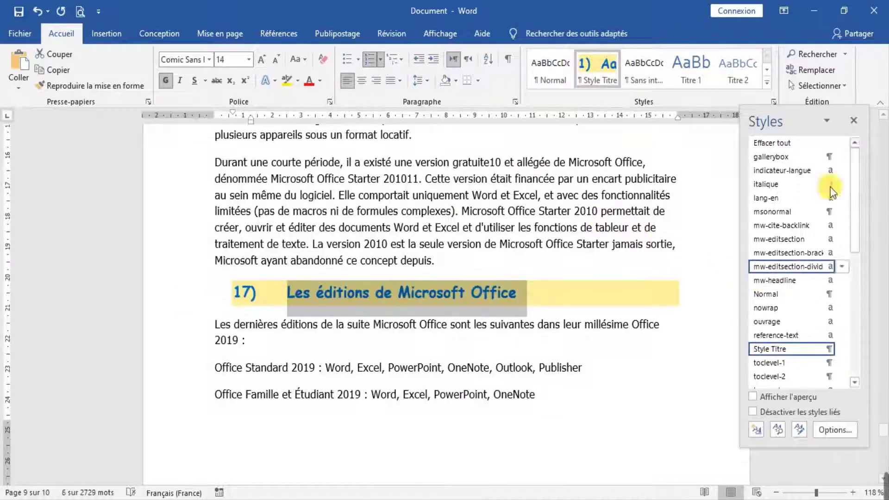
Close the floating style list and place the insertion point at the start of the document's blank first page
{"action": "left_click", "coordinate": [854, 121]}
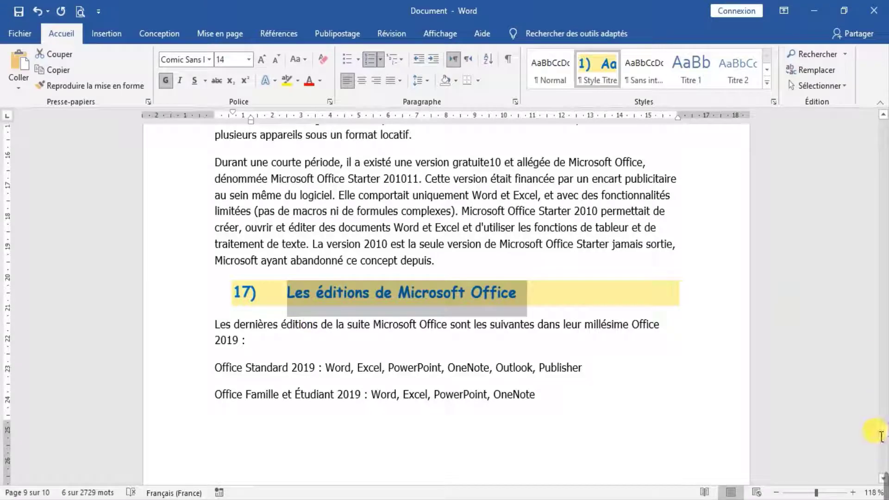
{"action": "left_click_drag", "start_coordinate": [884, 434], "coordinate": [886, 134]}
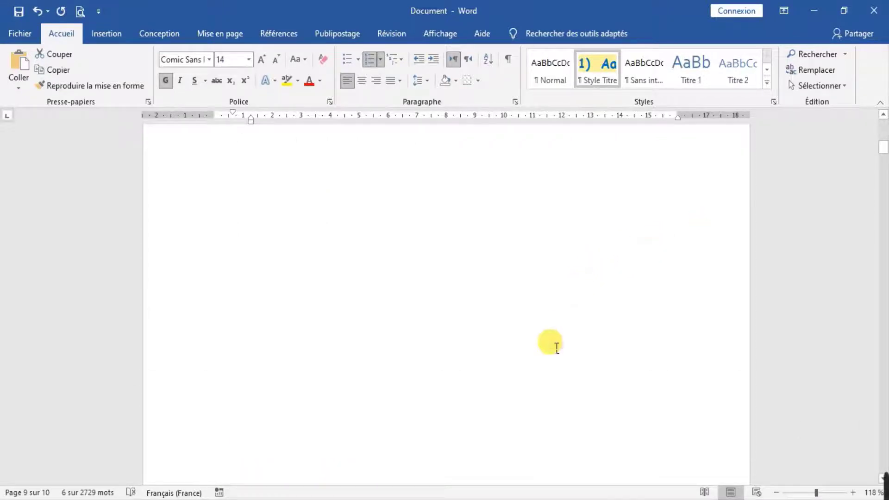
{"action": "scroll", "coordinate": [549, 344], "scroll_direction": "down", "scroll_amount": 5}
{"action": "scroll", "coordinate": [554, 345], "scroll_direction": "up", "scroll_amount": 3}
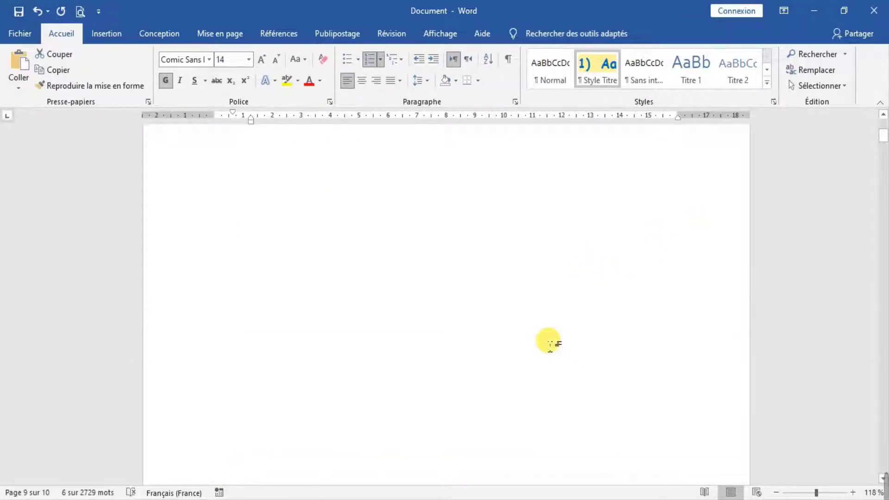
{"action": "scroll", "coordinate": [483, 310], "scroll_direction": "up", "scroll_amount": 1}
{"action": "left_click", "coordinate": [260, 217]}
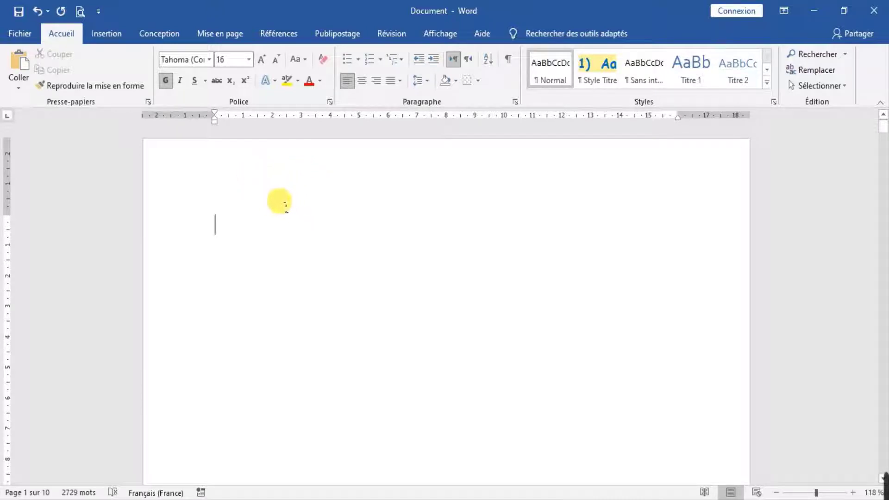
Open the settings for a custom table of contents at the insertion point
{"action": "left_click", "coordinate": [276, 34]}
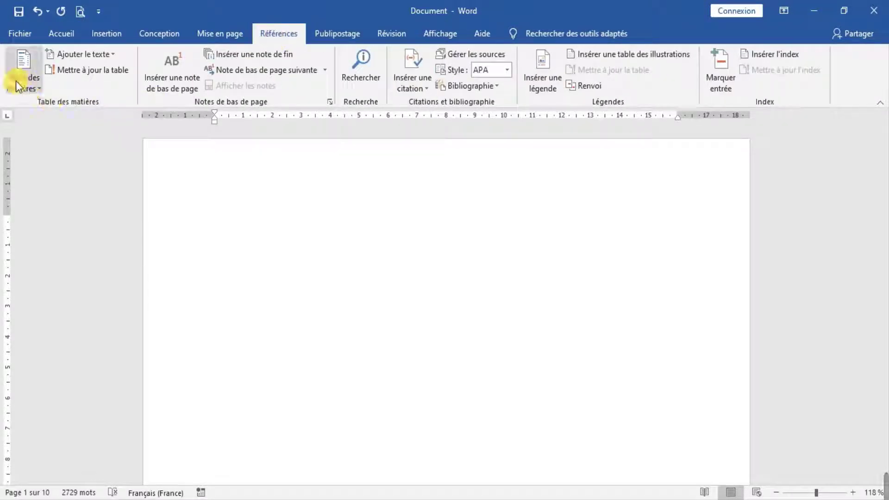
{"action": "left_click", "coordinate": [40, 86]}
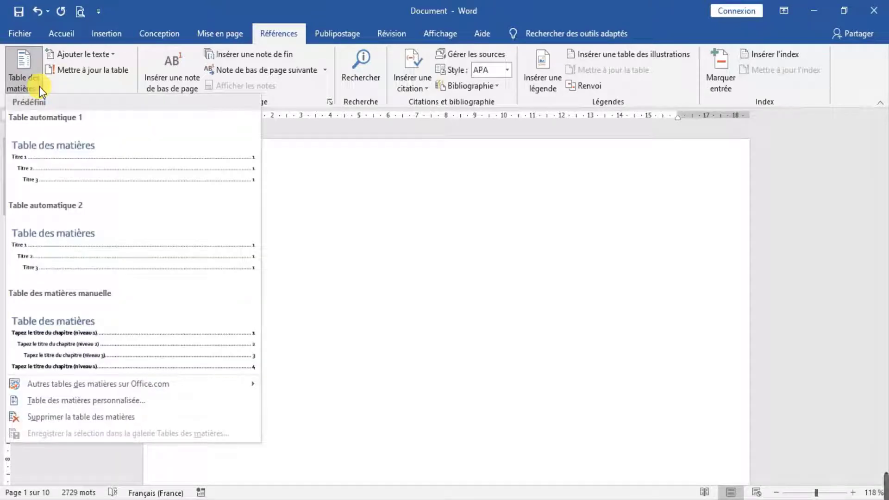
{"action": "left_click", "coordinate": [113, 401]}
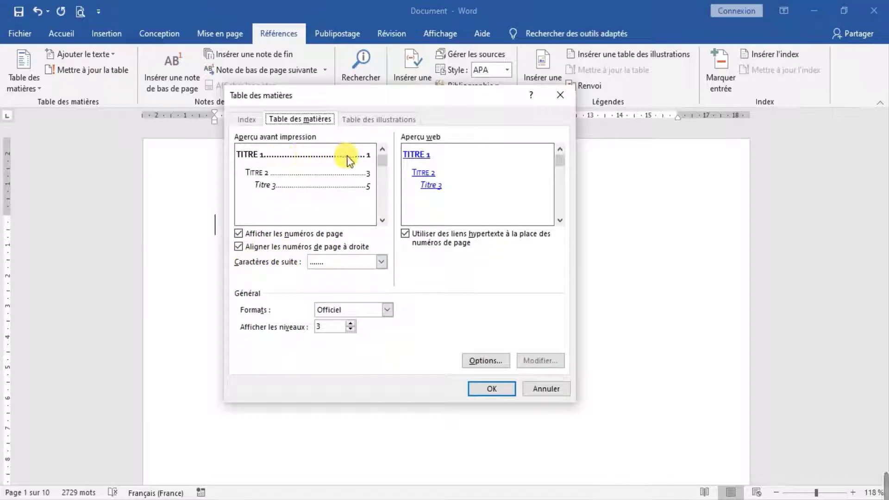
Try the dashed and solid-line leaders for the table of contents and set the tab leader to dashes
{"action": "left_click", "coordinate": [380, 262]}
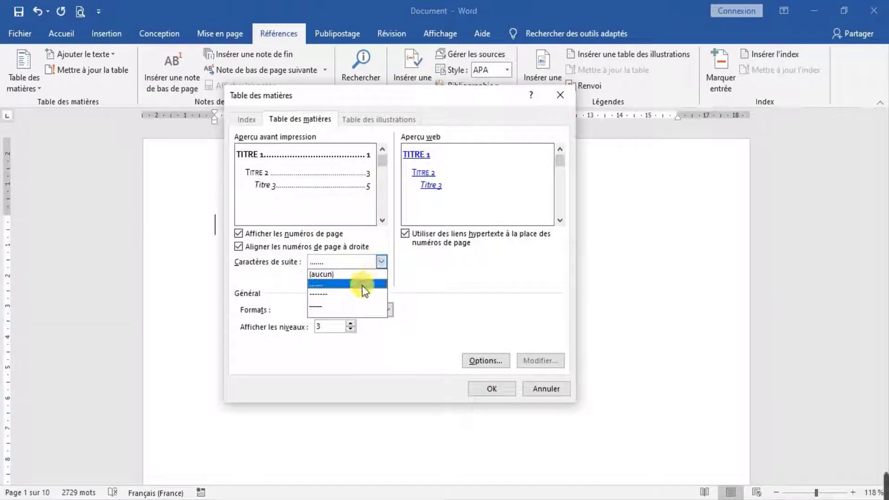
{"action": "left_click", "coordinate": [378, 279]}
{"action": "left_click", "coordinate": [380, 263]}
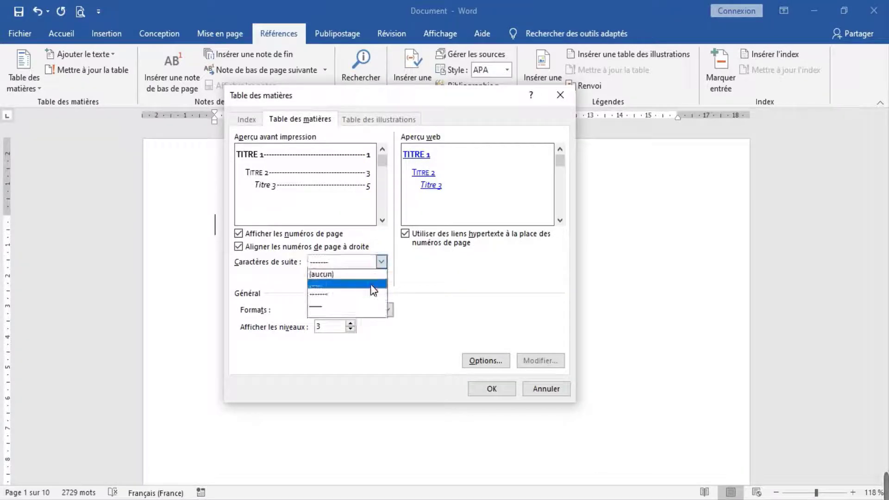
{"action": "left_click", "coordinate": [361, 302]}
{"action": "left_click", "coordinate": [381, 263]}
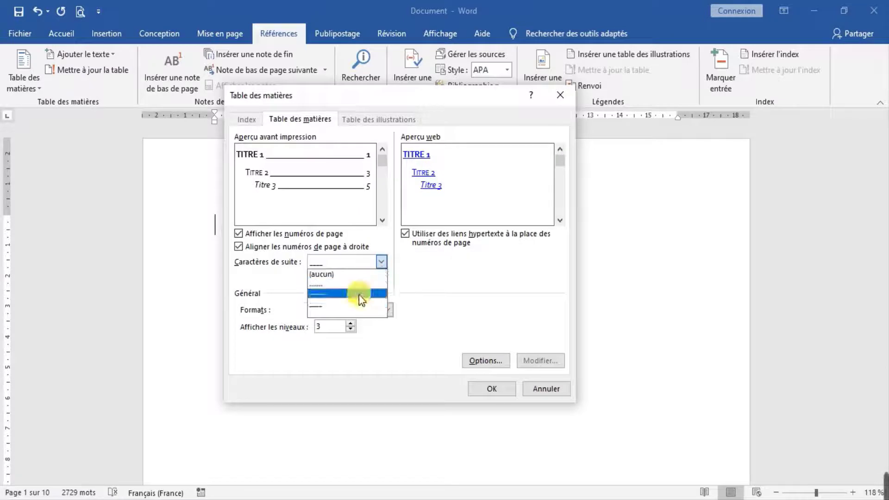
{"action": "left_click", "coordinate": [359, 295]}
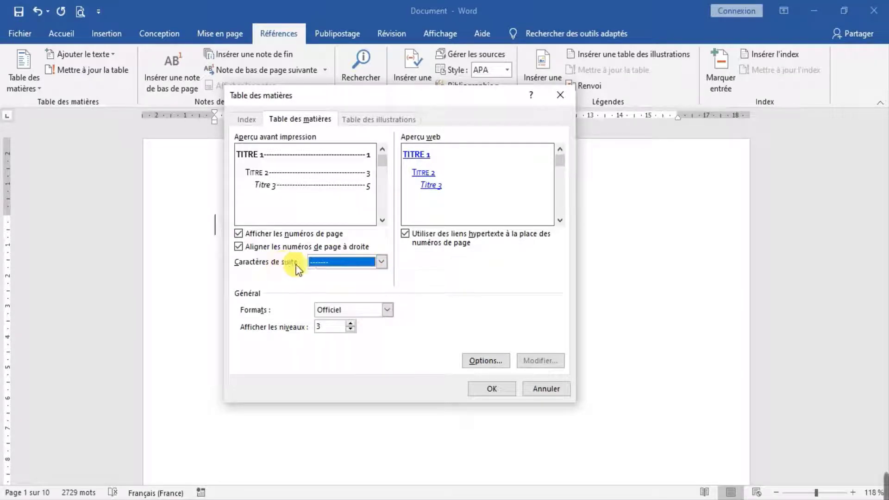
Try the Depuis modèle, Classique and Soigné formats for the table of contents and set the format to Officiel
{"action": "left_click", "coordinate": [386, 310]}
{"action": "left_click", "coordinate": [384, 319]}
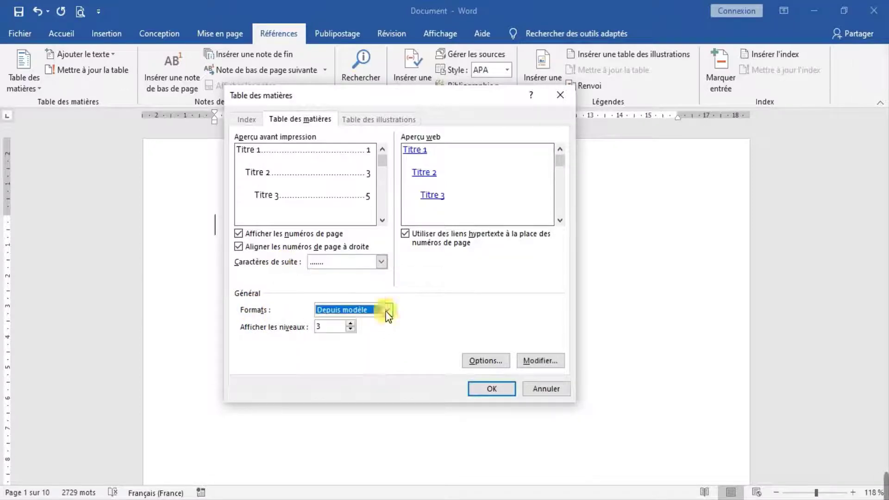
{"action": "left_click", "coordinate": [387, 314]}
{"action": "left_click", "coordinate": [367, 333]}
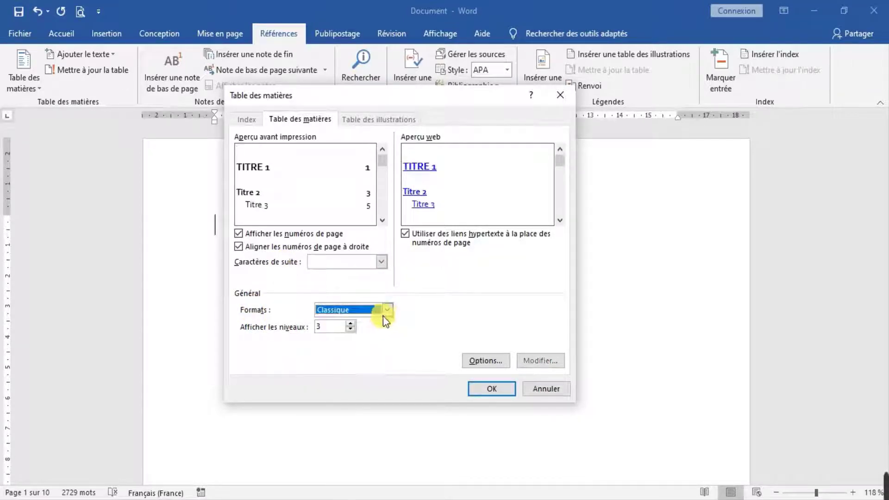
{"action": "left_click", "coordinate": [386, 310]}
{"action": "left_click", "coordinate": [365, 348]}
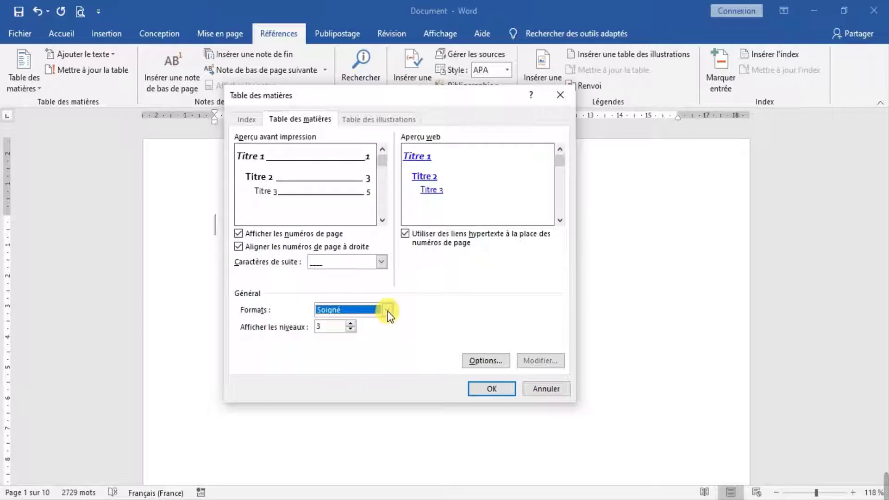
{"action": "left_click", "coordinate": [387, 310]}
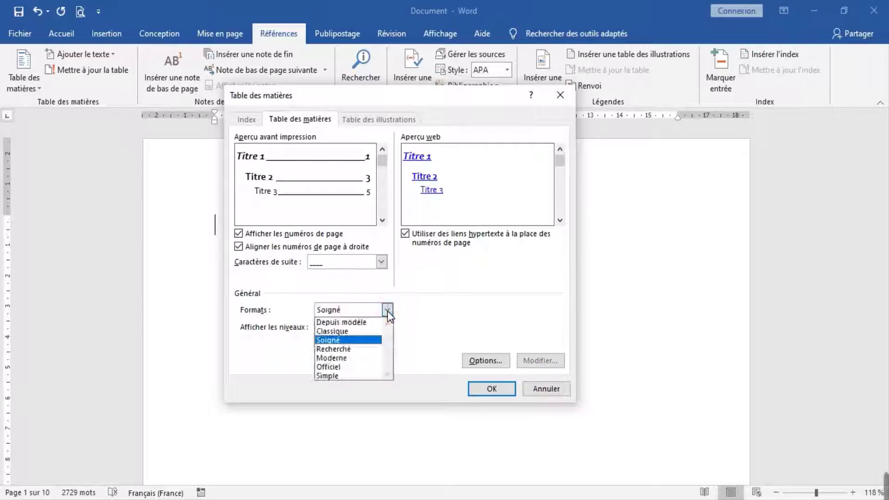
{"action": "left_click", "coordinate": [347, 366]}
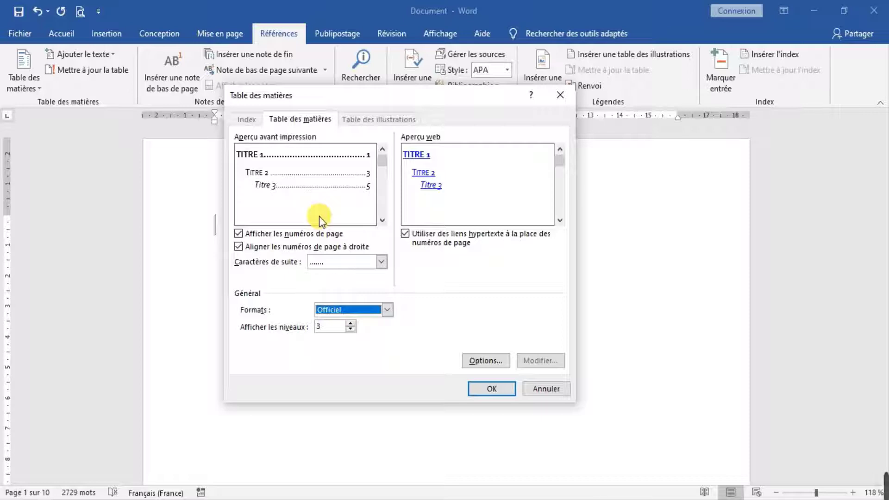
Limit the table of contents to 1 level and open its style options
{"action": "left_click", "coordinate": [351, 330]}
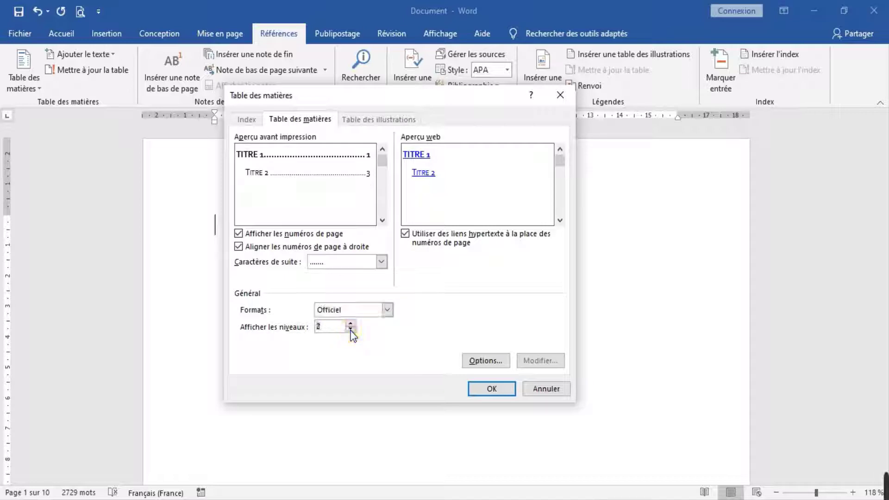
{"action": "left_click", "coordinate": [350, 329]}
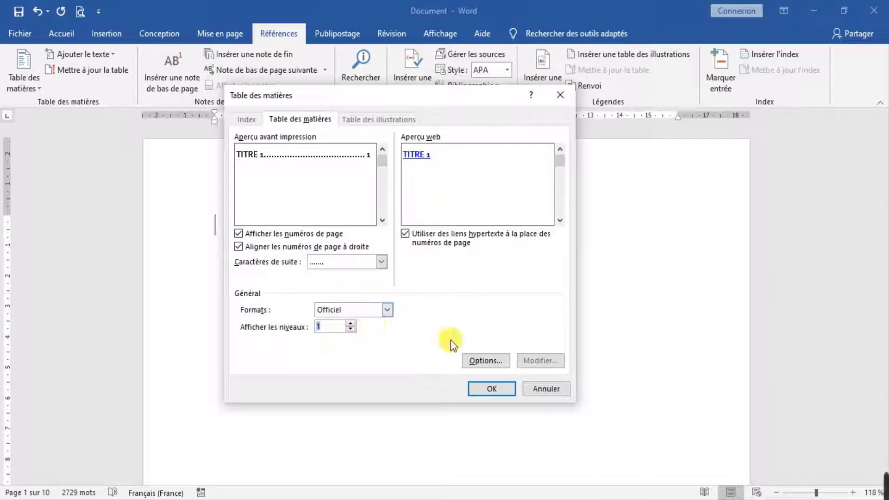
{"action": "left_click", "coordinate": [485, 361]}
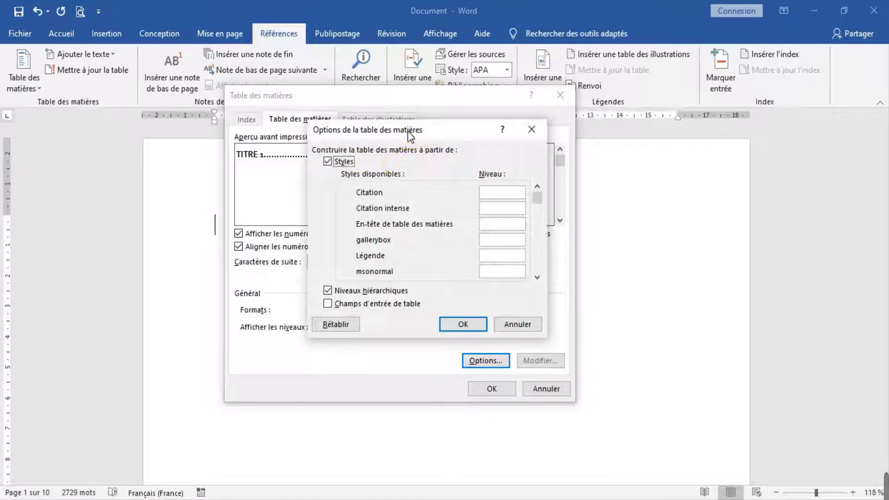
{"action": "left_click_drag", "start_coordinate": [417, 130], "coordinate": [399, 142]}
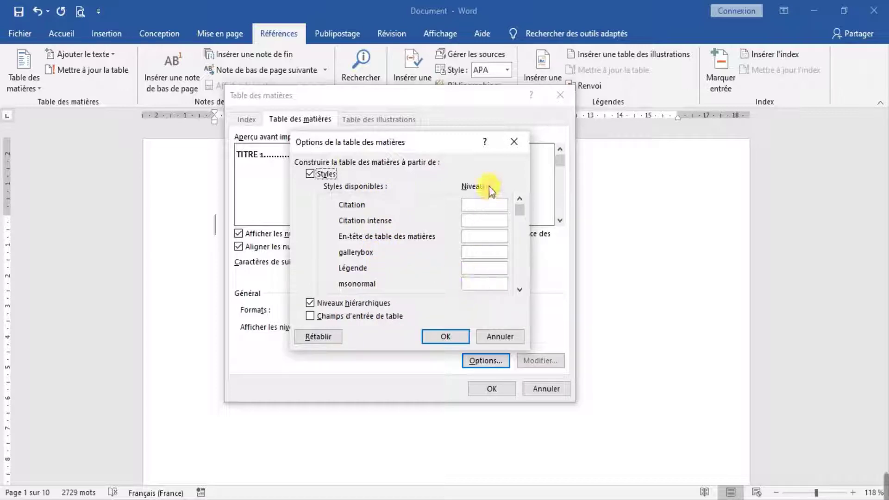
Clear the table of contents level assigned to the Titre 1 style
{"action": "left_click", "coordinate": [521, 287]}
{"action": "left_click", "coordinate": [521, 287]}
{"action": "left_click", "coordinate": [521, 287]}
{"action": "left_click", "coordinate": [521, 287]}
{"action": "left_click", "coordinate": [521, 287]}
{"action": "left_click", "coordinate": [521, 287]}
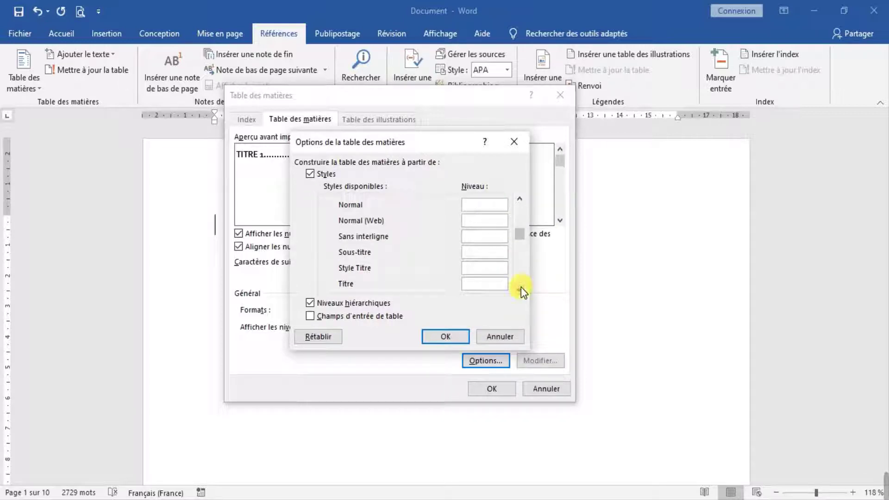
{"action": "left_click", "coordinate": [521, 287]}
{"action": "left_click", "coordinate": [521, 287]}
{"action": "left_click", "coordinate": [496, 268]}
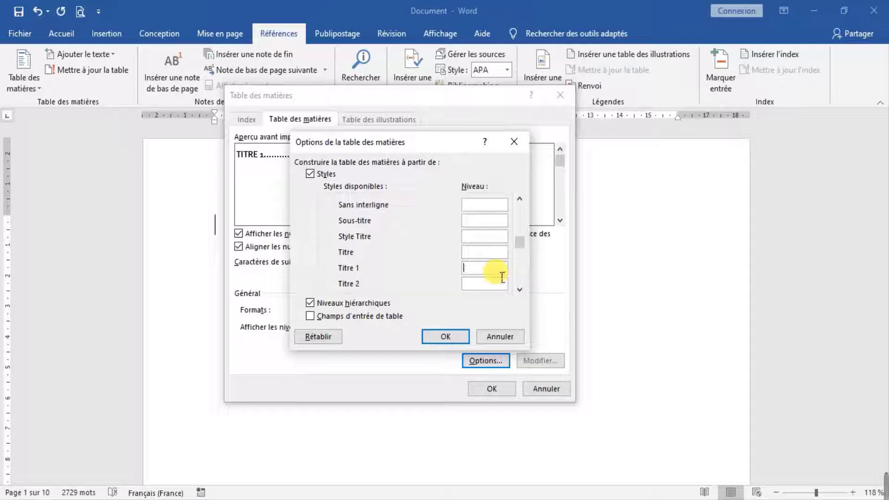
{"action": "key", "text": "BackSpace"}
Check the levels assigned to the Titre 2 through Titre 9 styles in the table of contents options
{"action": "left_click", "coordinate": [520, 289]}
{"action": "left_click", "coordinate": [520, 290]}
{"action": "left_click", "coordinate": [520, 290]}
{"action": "left_click", "coordinate": [520, 289]}
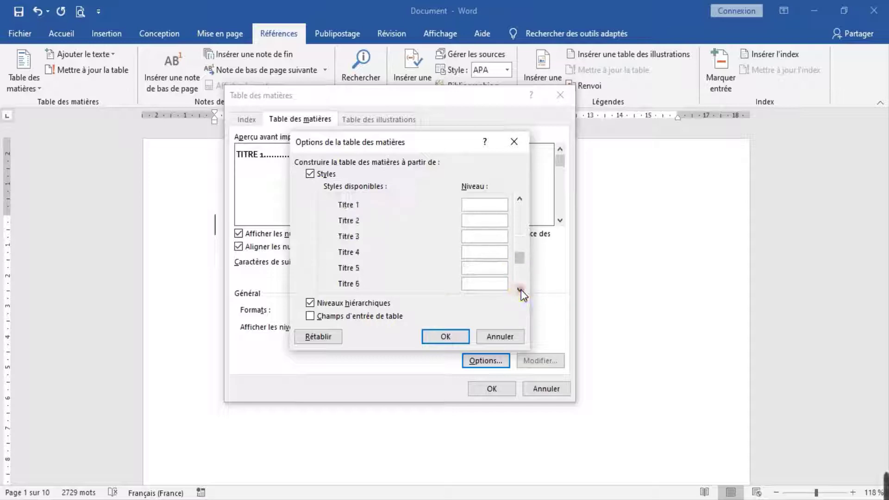
{"action": "left_click", "coordinate": [520, 290]}
{"action": "left_click", "coordinate": [520, 290]}
{"action": "left_click", "coordinate": [520, 290]}
{"action": "left_click", "coordinate": [520, 290]}
{"action": "left_click", "coordinate": [520, 289]}
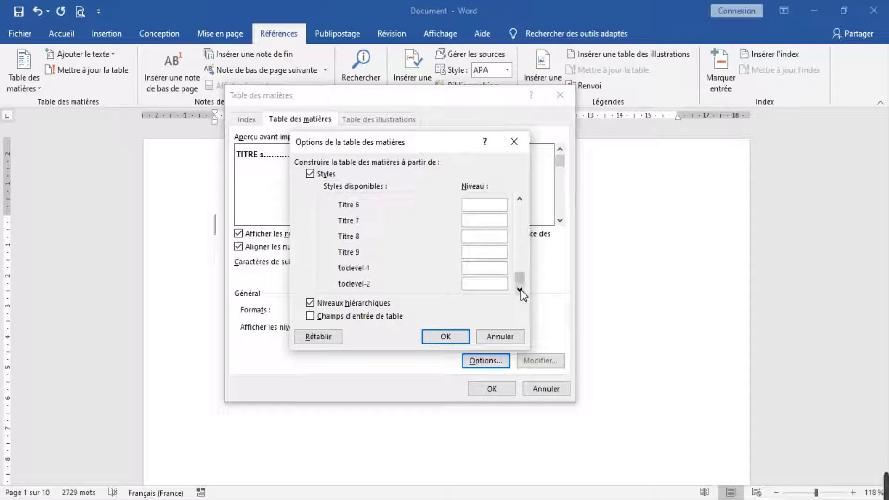
Assign level 1 to "Style Titre" in the options and insert the custom table of contents
{"action": "left_click", "coordinate": [520, 199]}
{"action": "left_click", "coordinate": [519, 199]}
{"action": "left_click", "coordinate": [519, 199]}
{"action": "left_click", "coordinate": [519, 199]}
{"action": "left_click", "coordinate": [519, 199]}
{"action": "left_click", "coordinate": [519, 199]}
{"action": "left_click", "coordinate": [519, 199]}
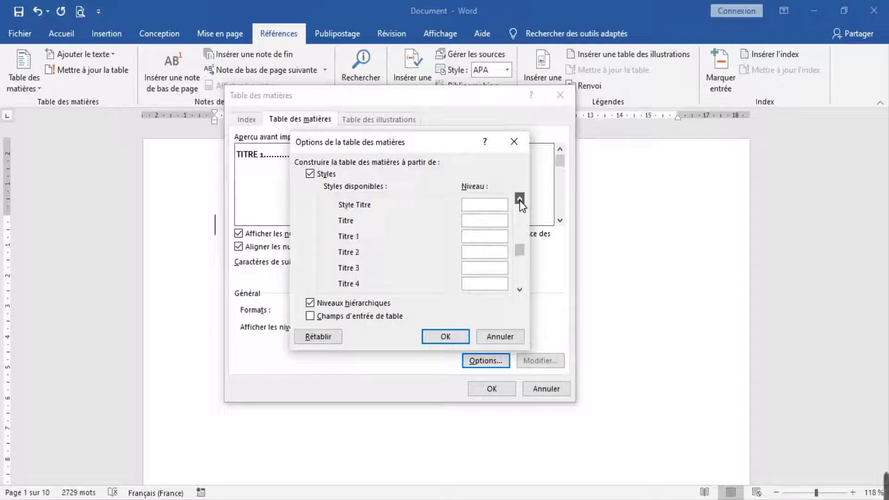
{"action": "left_click", "coordinate": [520, 199]}
{"action": "left_click", "coordinate": [520, 199]}
{"action": "left_click", "coordinate": [519, 199]}
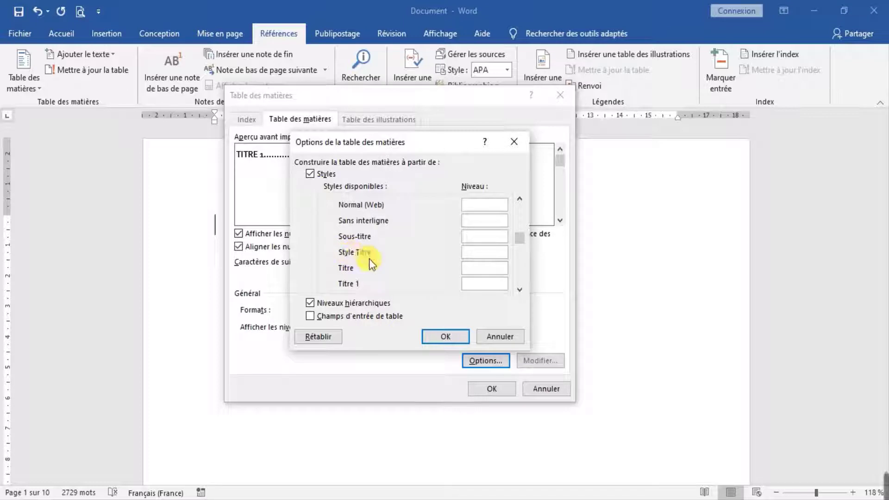
{"action": "left_click", "coordinate": [480, 252]}
{"action": "type", "text": "1"}
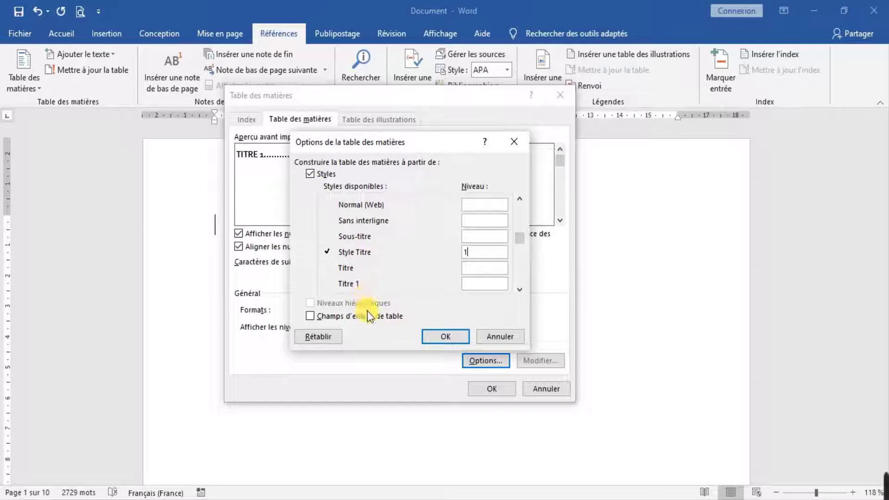
{"action": "left_click", "coordinate": [446, 337]}
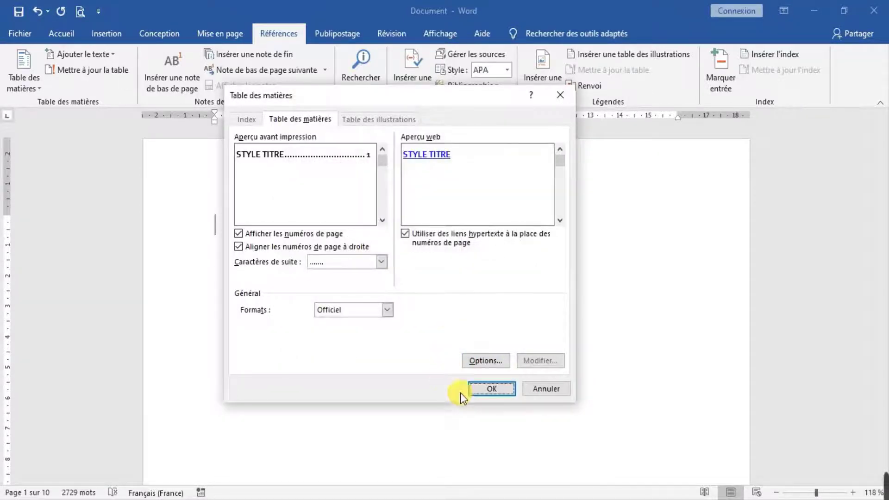
{"action": "left_click", "coordinate": [487, 390]}
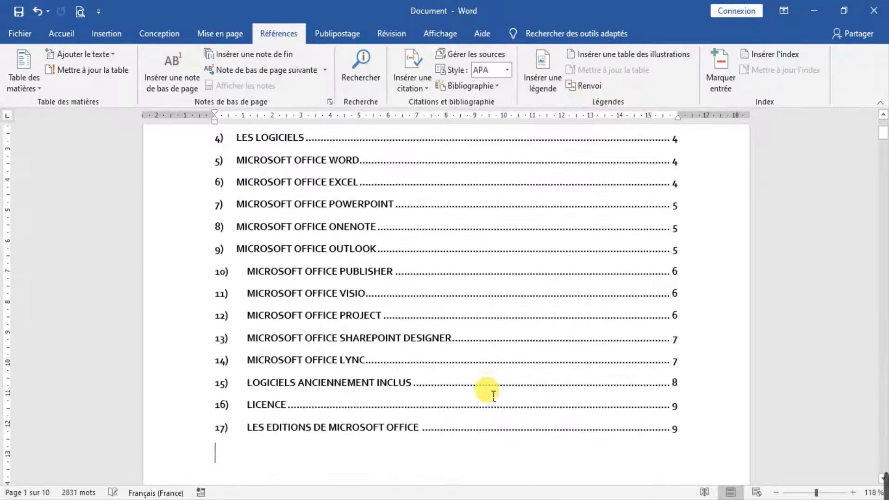
Review the titles and page numbers listed in the inserted table of contents
{"action": "scroll", "coordinate": [442, 389], "scroll_direction": "up", "scroll_amount": 3}
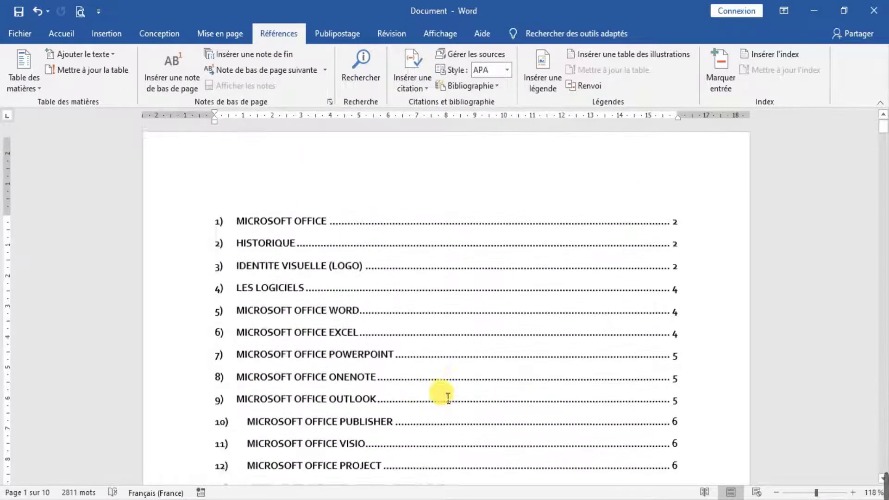
{"action": "scroll", "coordinate": [440, 376], "scroll_direction": "down", "scroll_amount": 3}
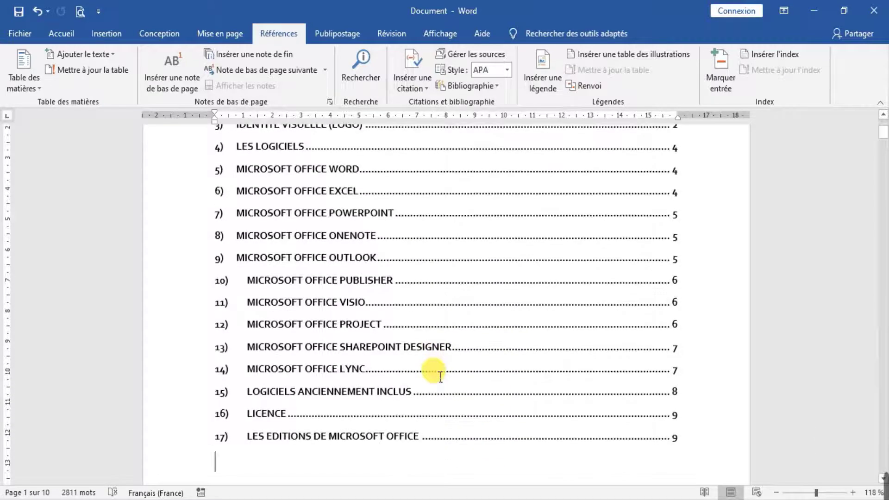
{"action": "scroll", "coordinate": [440, 376], "scroll_direction": "up", "scroll_amount": 2}
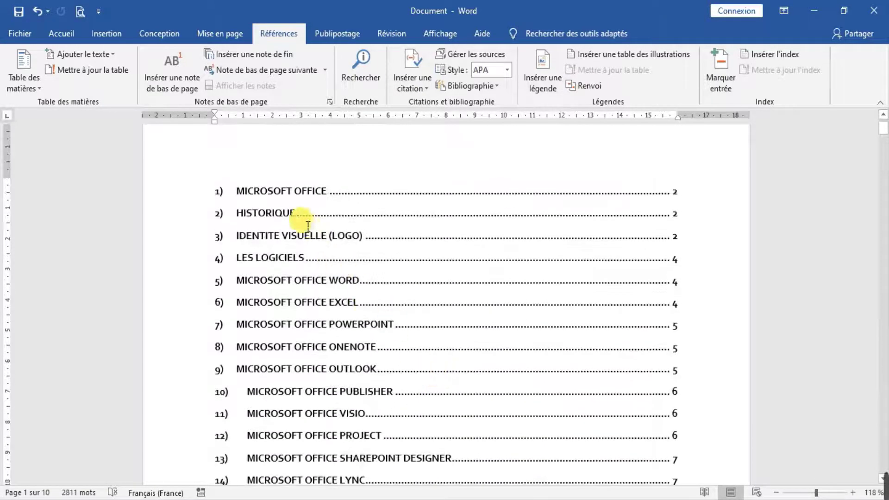
{"action": "left_click", "coordinate": [233, 196]}
{"action": "left_click", "coordinate": [315, 192]}
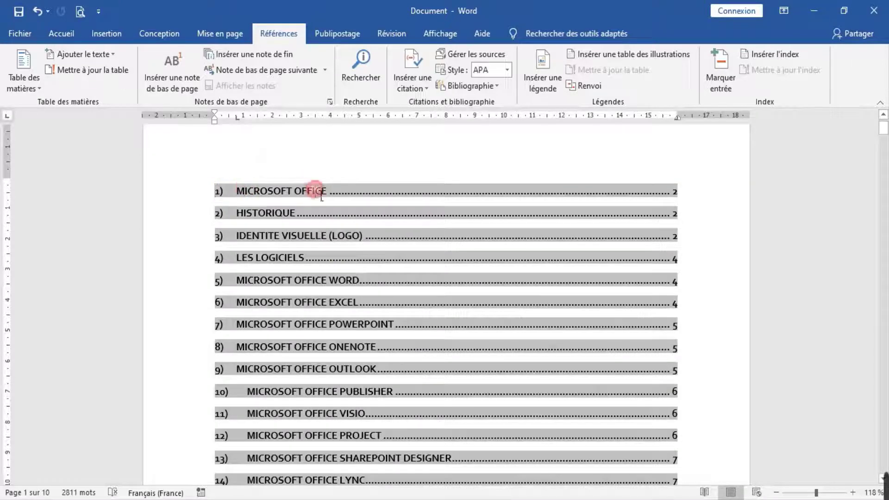
{"action": "left_click", "coordinate": [685, 190]}
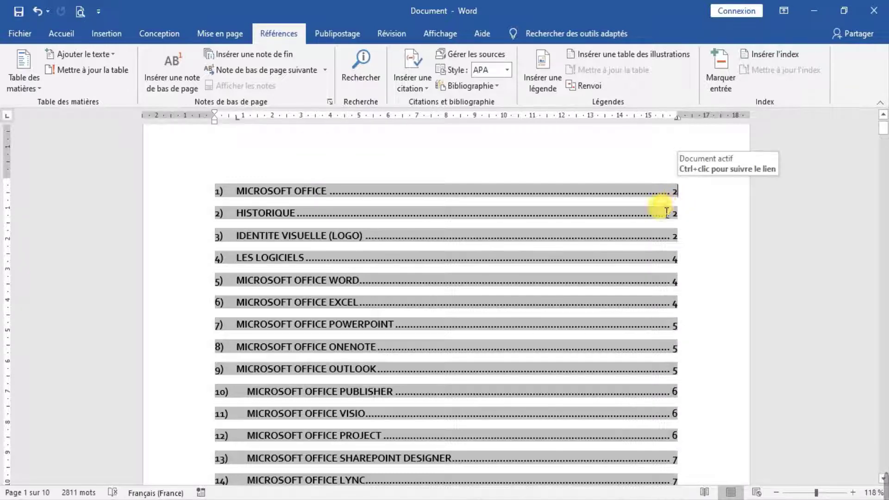
Compare the "Microsoft Office" entry in the table of contents with its heading in the document
{"action": "scroll", "coordinate": [579, 229], "scroll_direction": "down", "scroll_amount": 3}
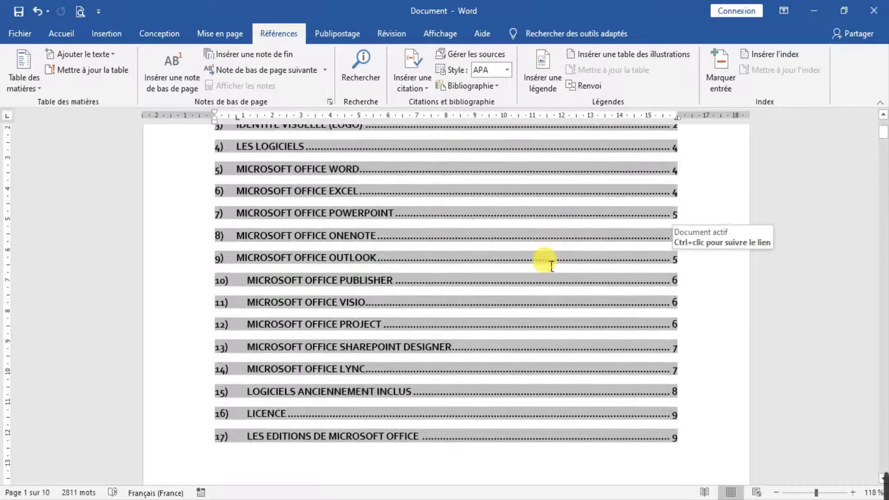
{"action": "scroll", "coordinate": [555, 260], "scroll_direction": "down", "scroll_amount": 10}
{"action": "scroll", "coordinate": [556, 268], "scroll_direction": "up", "scroll_amount": 6}
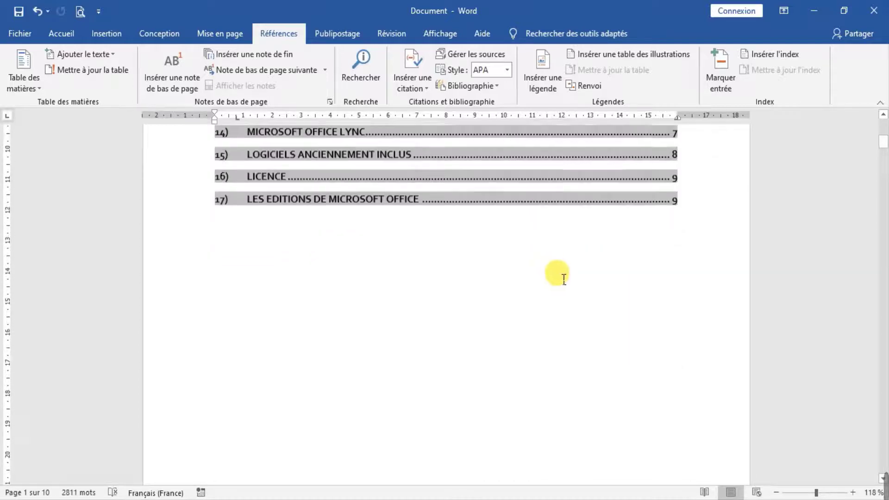
{"action": "scroll", "coordinate": [562, 278], "scroll_direction": "down", "scroll_amount": 9}
{"action": "scroll", "coordinate": [561, 285], "scroll_direction": "down", "scroll_amount": 8}
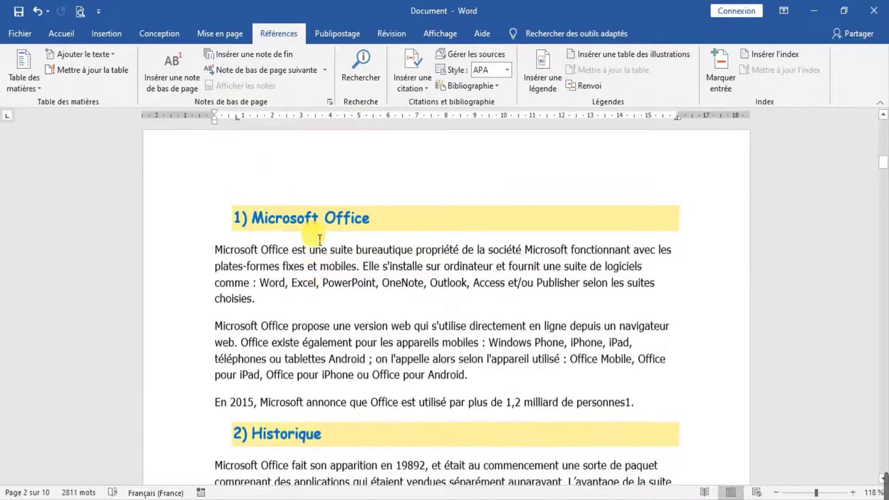
{"action": "scroll", "coordinate": [341, 258], "scroll_direction": "up", "scroll_amount": 6}
{"action": "scroll", "coordinate": [348, 264], "scroll_direction": "up", "scroll_amount": 4}
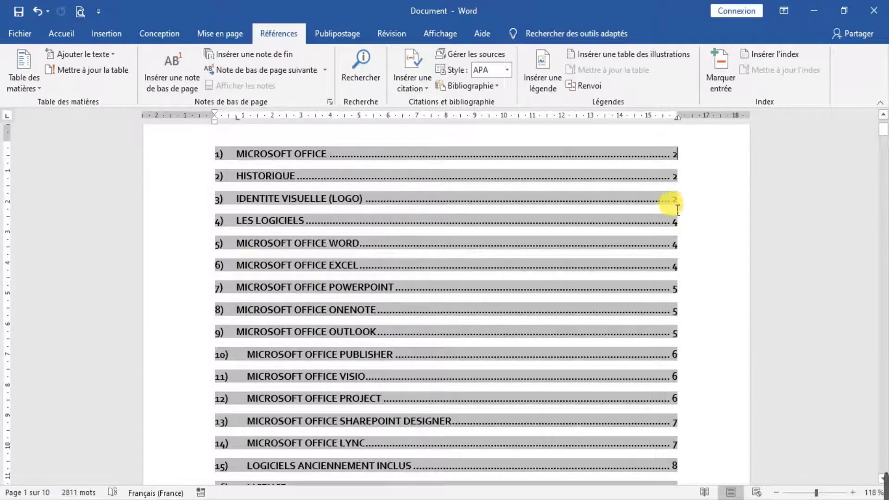
Add blank paragraphs before the "Identité visuelle (logo)" heading to push it onto the next page
{"action": "scroll", "coordinate": [510, 284], "scroll_direction": "down", "scroll_amount": 10}
{"action": "scroll", "coordinate": [514, 277], "scroll_direction": "down", "scroll_amount": 18}
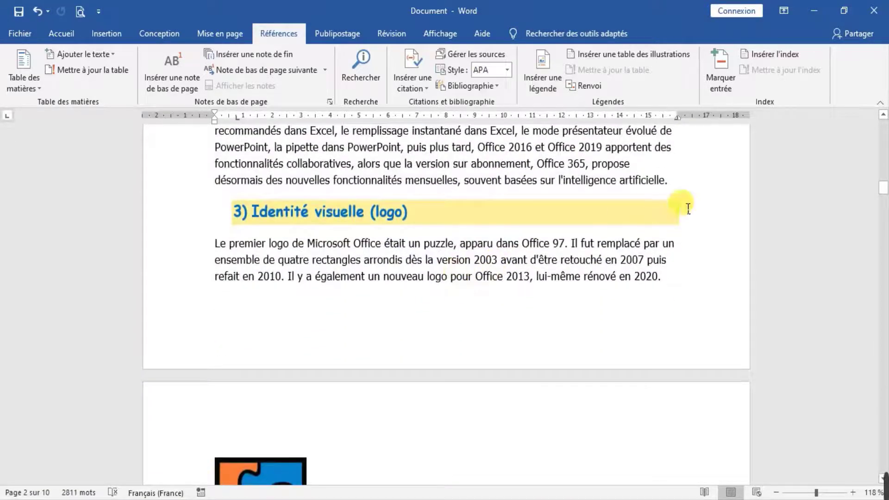
{"action": "left_click", "coordinate": [695, 188]}
{"action": "key", "text": "Return"}
{"action": "key", "text": "Return"}
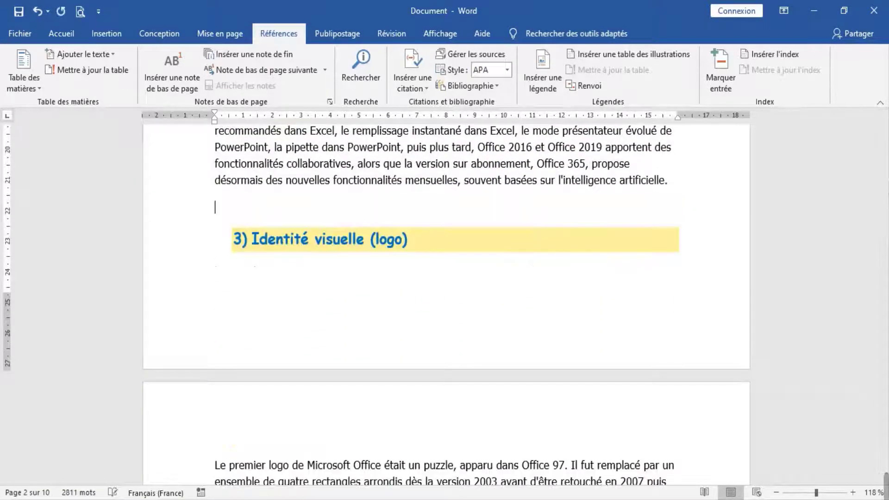
{"action": "key", "text": "ctrl+Return"}
{"action": "scroll", "coordinate": [648, 232], "scroll_direction": "down", "scroll_amount": 3}
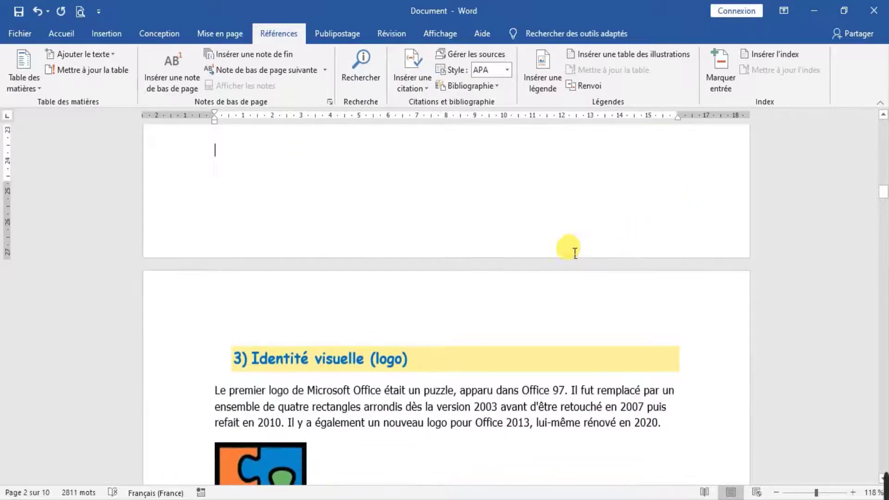
{"action": "scroll", "coordinate": [278, 347], "scroll_direction": "down", "scroll_amount": 1}
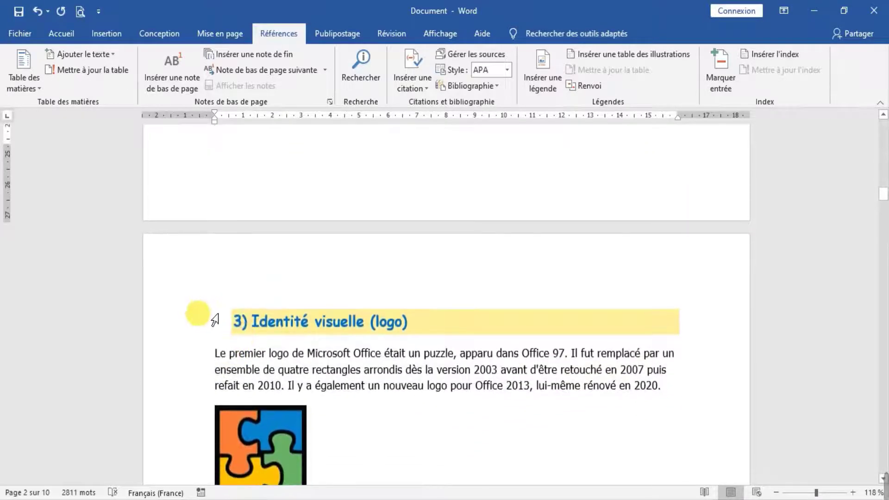
{"action": "scroll", "coordinate": [212, 313], "scroll_direction": "down", "scroll_amount": 2}
{"action": "scroll", "coordinate": [337, 312], "scroll_direction": "up", "scroll_amount": 3}
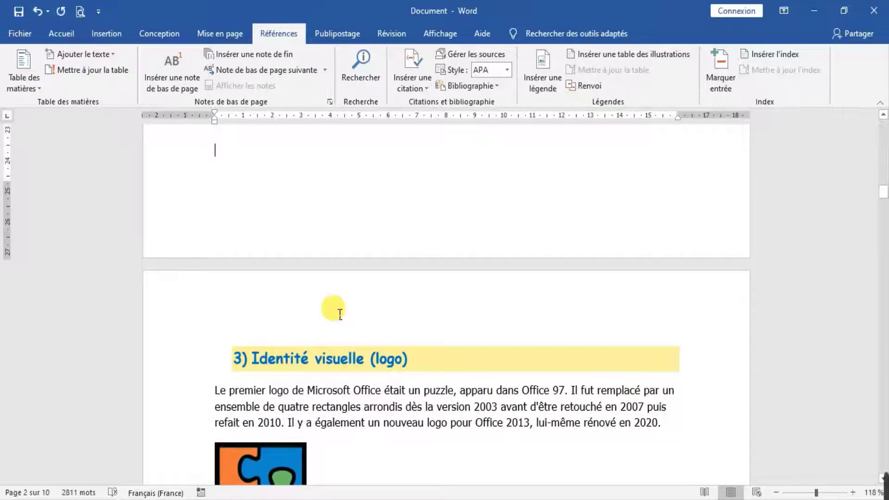
Update the entire table of contents on the first page, not only its page numbers
{"action": "left_click_drag", "start_coordinate": [884, 199], "coordinate": [883, 132]}
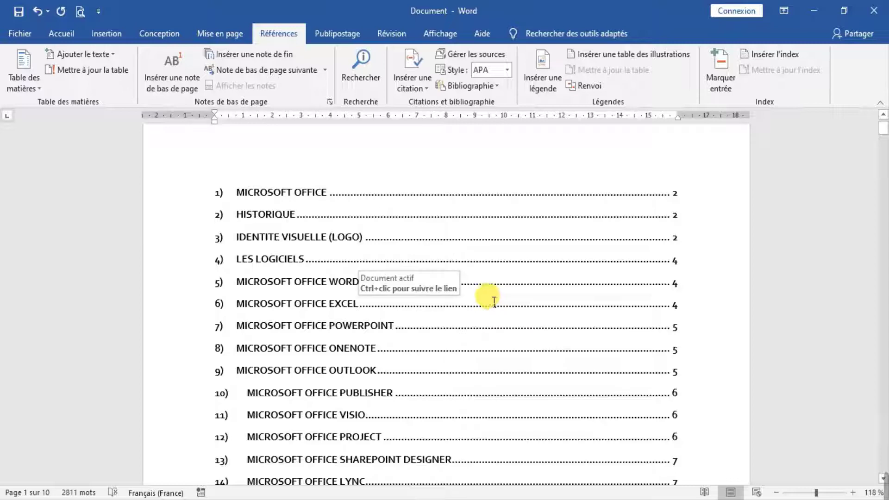
{"action": "left_click", "coordinate": [463, 265]}
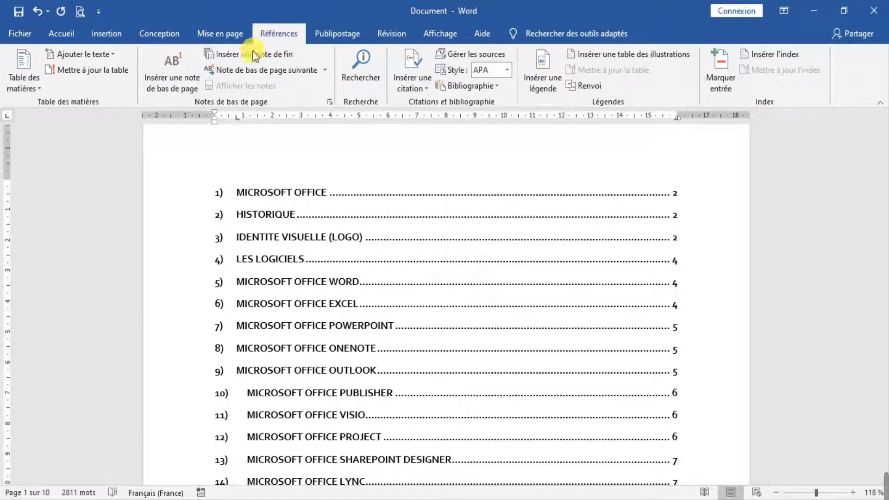
{"action": "left_click", "coordinate": [98, 74]}
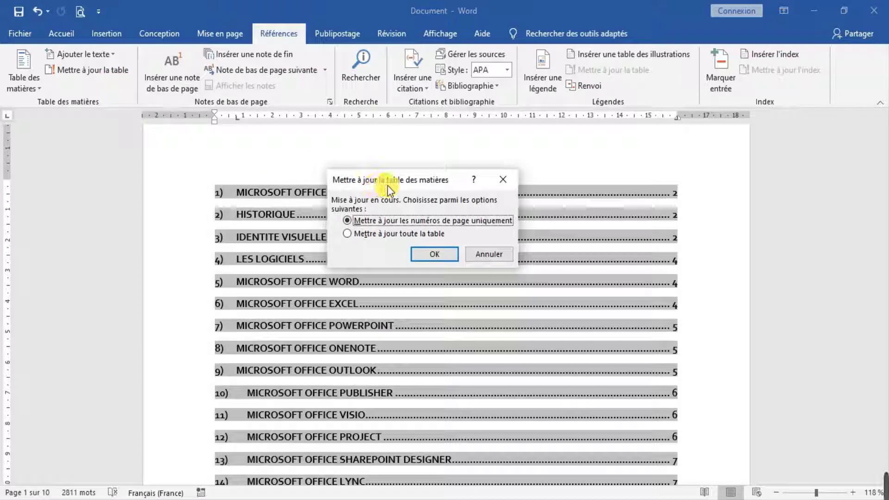
{"action": "left_click_drag", "start_coordinate": [392, 184], "coordinate": [369, 181]}
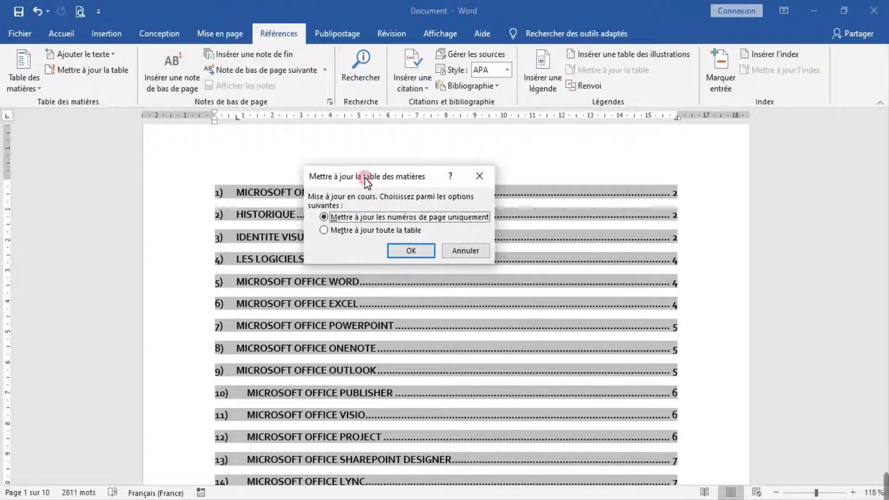
{"action": "left_click", "coordinate": [324, 231]}
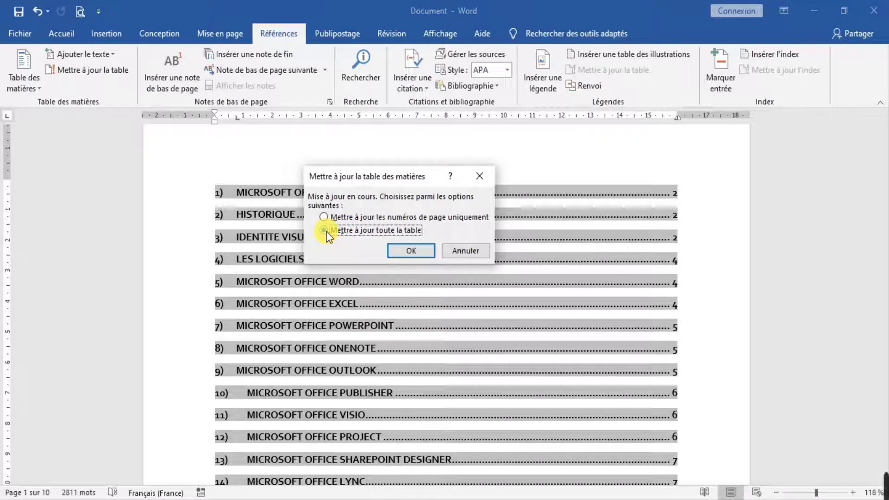
{"action": "left_click", "coordinate": [412, 250]}
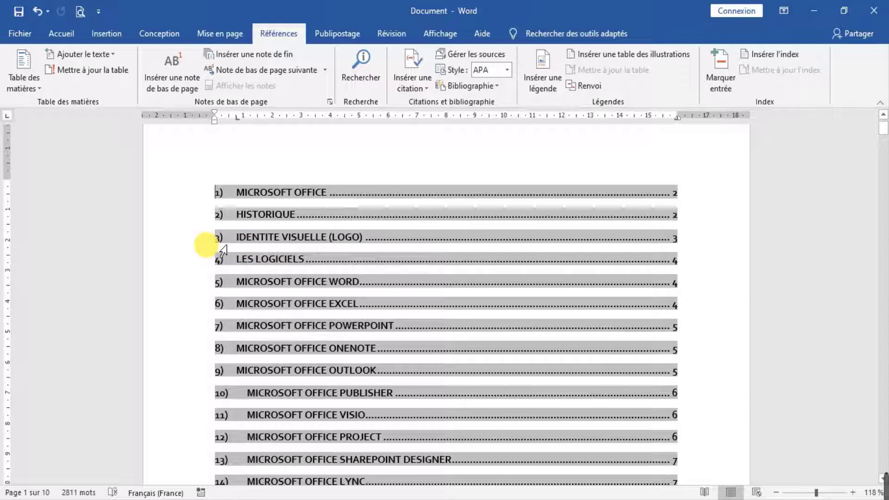
Place the cursor in the "Microsoft Office" heading and review how the headings on page 2 are numbered
{"action": "scroll", "coordinate": [224, 250], "scroll_direction": "down", "scroll_amount": 12}
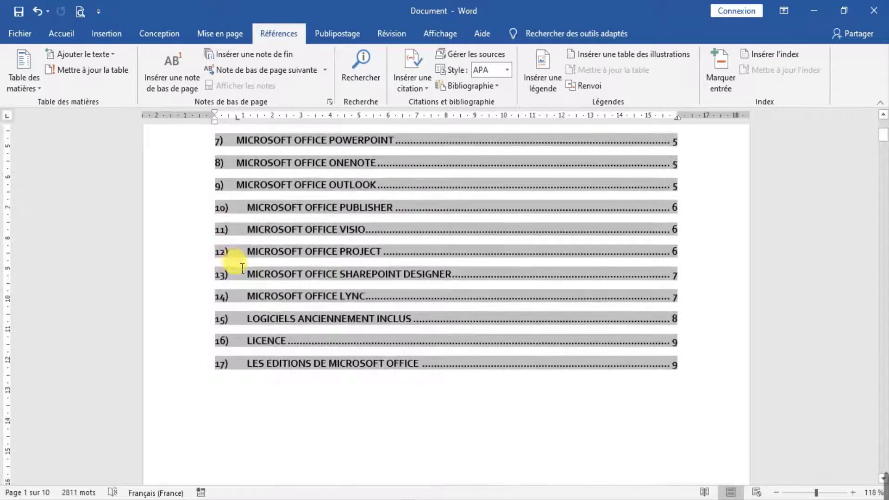
{"action": "scroll", "coordinate": [250, 268], "scroll_direction": "down", "scroll_amount": 5}
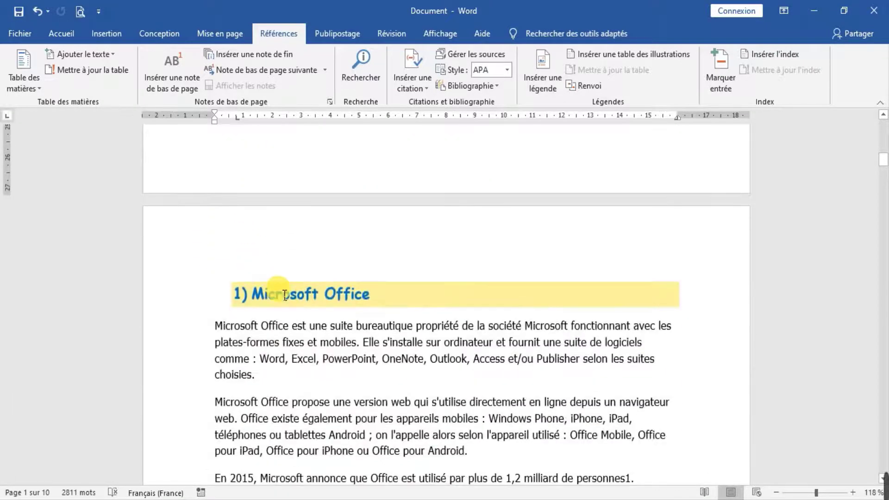
{"action": "scroll", "coordinate": [276, 293], "scroll_direction": "down", "scroll_amount": 3}
{"action": "scroll", "coordinate": [276, 292], "scroll_direction": "up", "scroll_amount": 4}
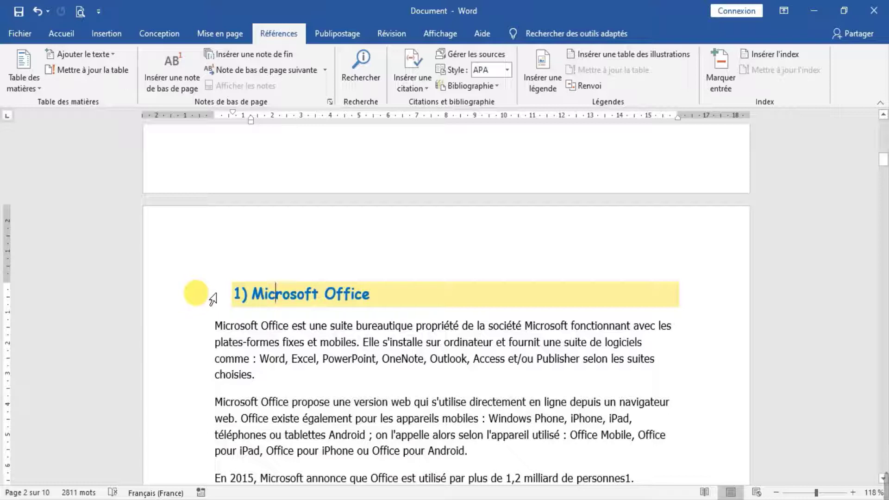
{"action": "left_click", "coordinate": [238, 295]}
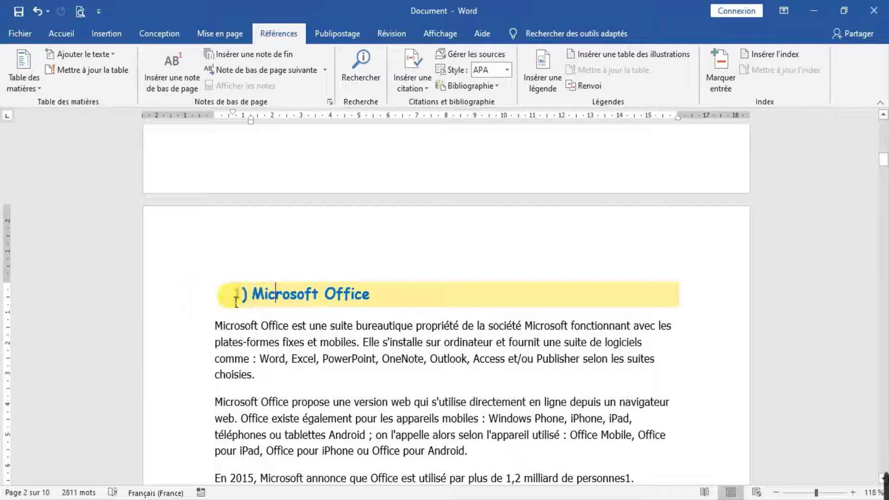
{"action": "left_click", "coordinate": [62, 35]}
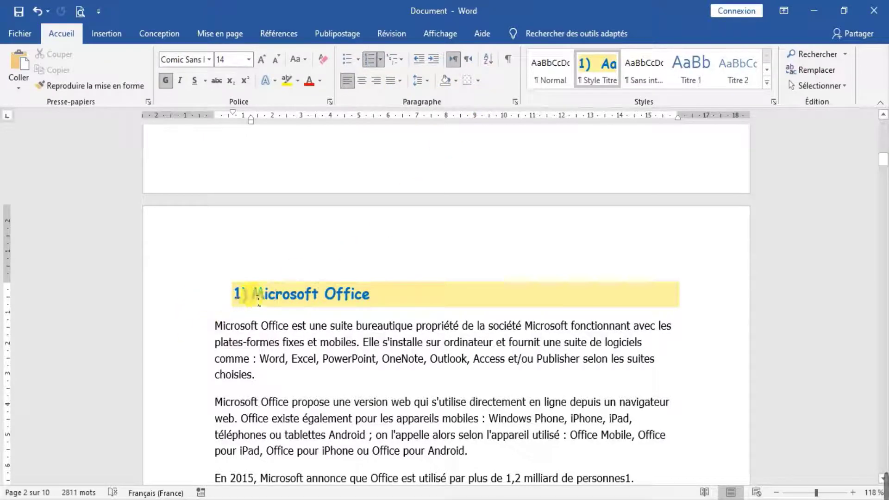
{"action": "scroll", "coordinate": [250, 296], "scroll_direction": "down", "scroll_amount": 1}
{"action": "scroll", "coordinate": [250, 299], "scroll_direction": "down", "scroll_amount": 3}
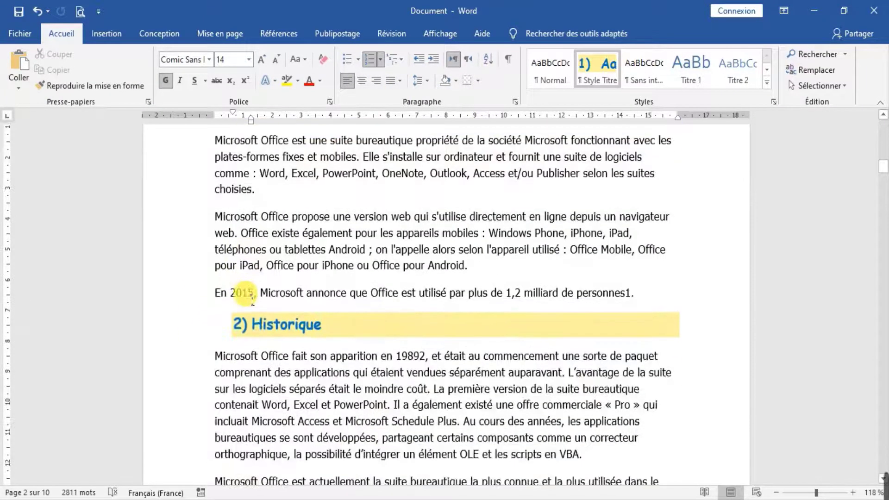
{"action": "scroll", "coordinate": [242, 347], "scroll_direction": "up", "scroll_amount": 3}
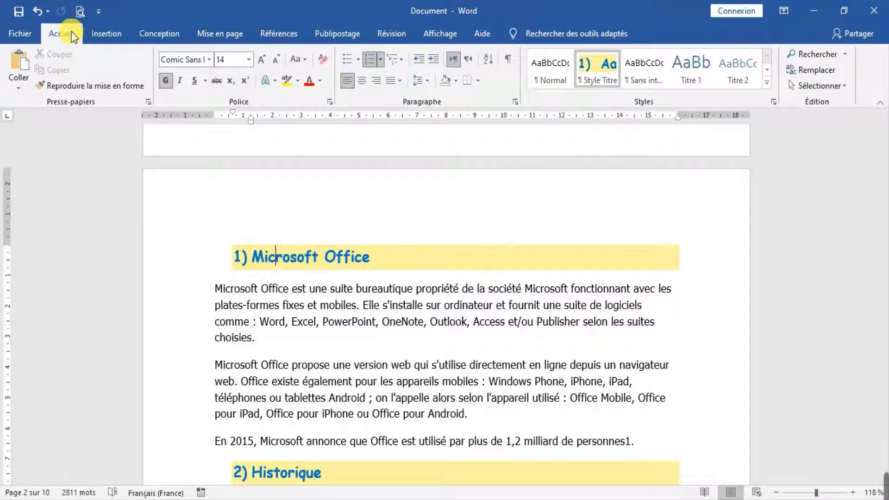
Modify "Style Titre" so that its numbering uses the "1. 2. 3." format
{"action": "right_click", "coordinate": [598, 67]}
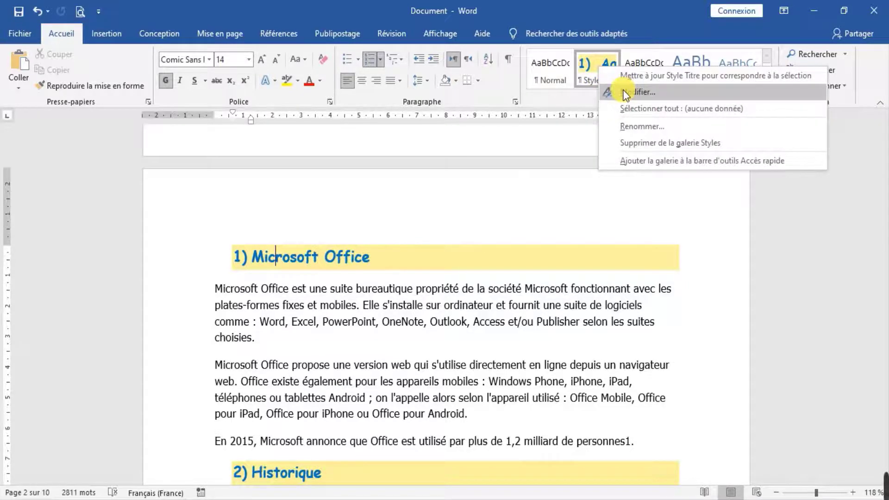
{"action": "left_click", "coordinate": [639, 92]}
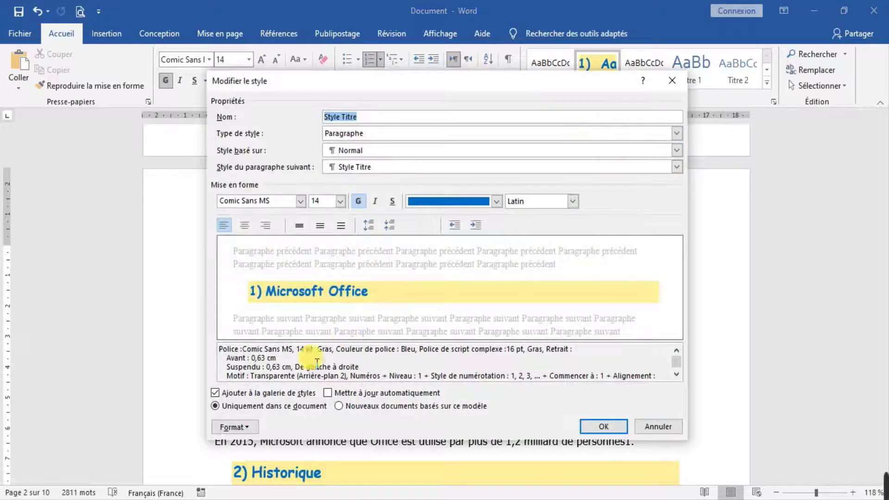
{"action": "left_click", "coordinate": [247, 427]}
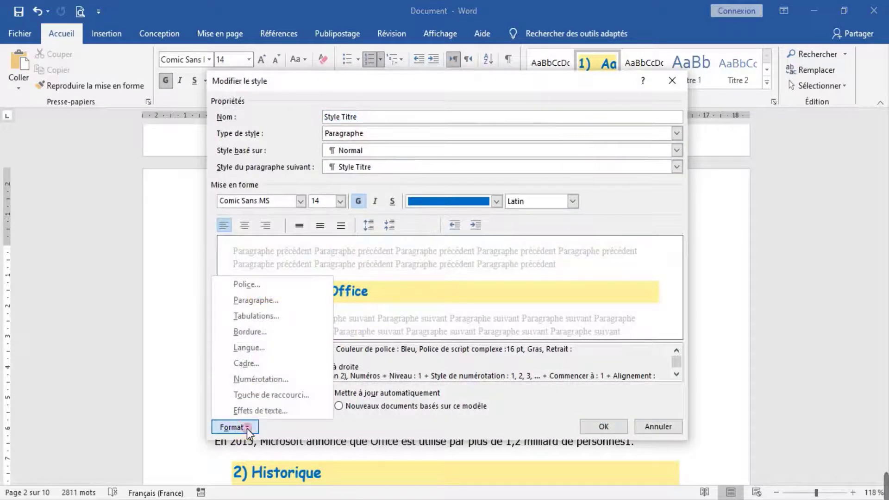
{"action": "left_click", "coordinate": [282, 379]}
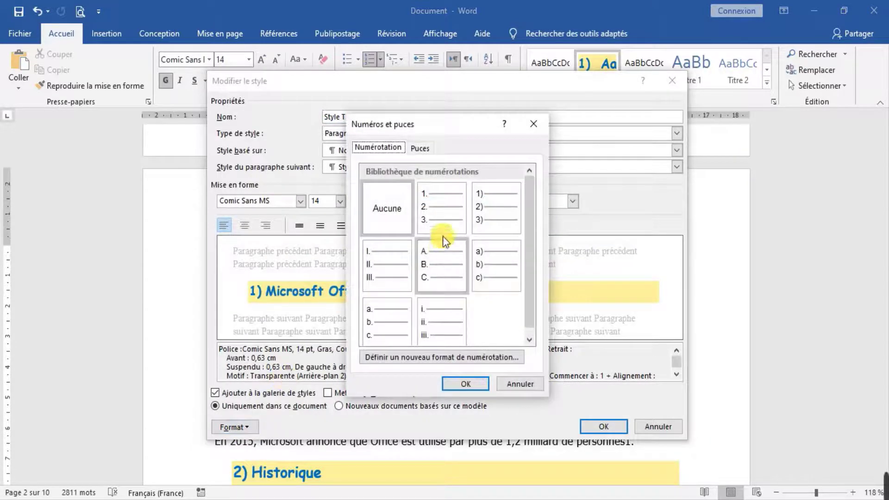
{"action": "left_click", "coordinate": [440, 220]}
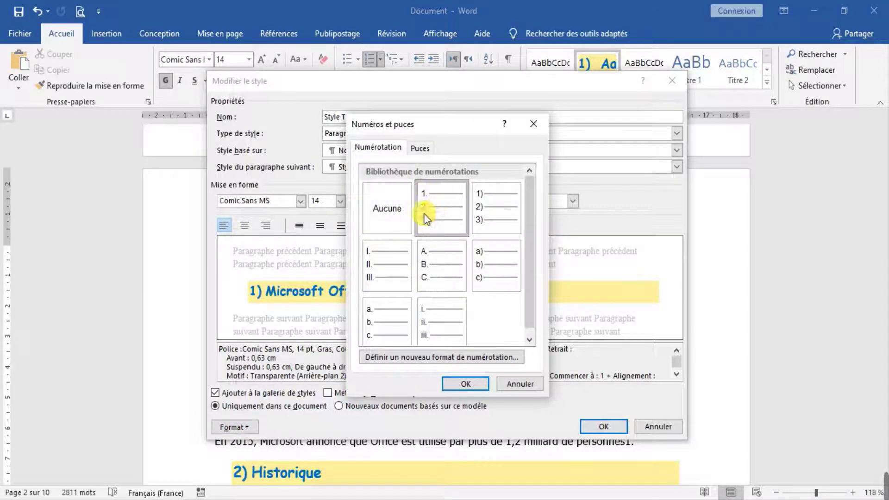
{"action": "left_click", "coordinate": [462, 380]}
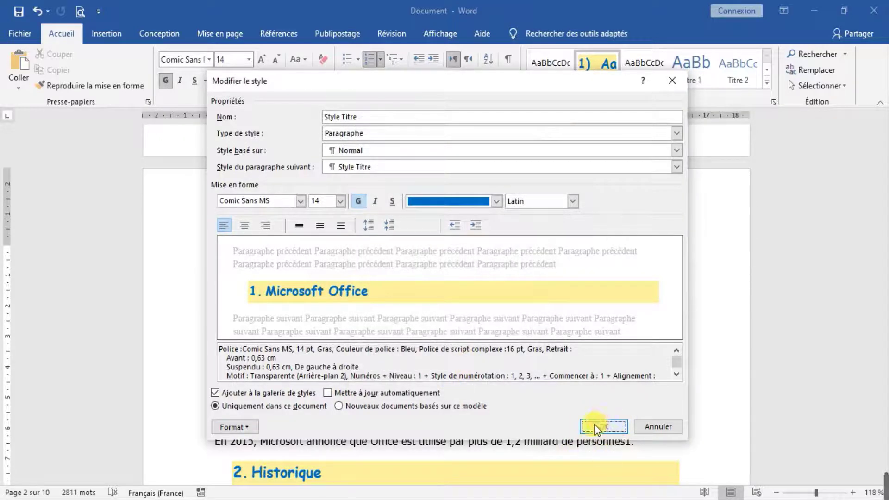
{"action": "left_click", "coordinate": [343, 395]}
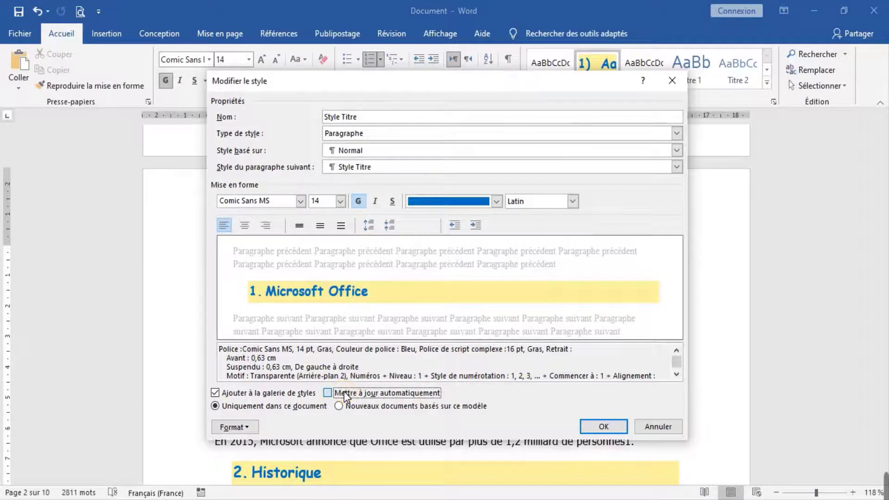
{"action": "left_click", "coordinate": [602, 431]}
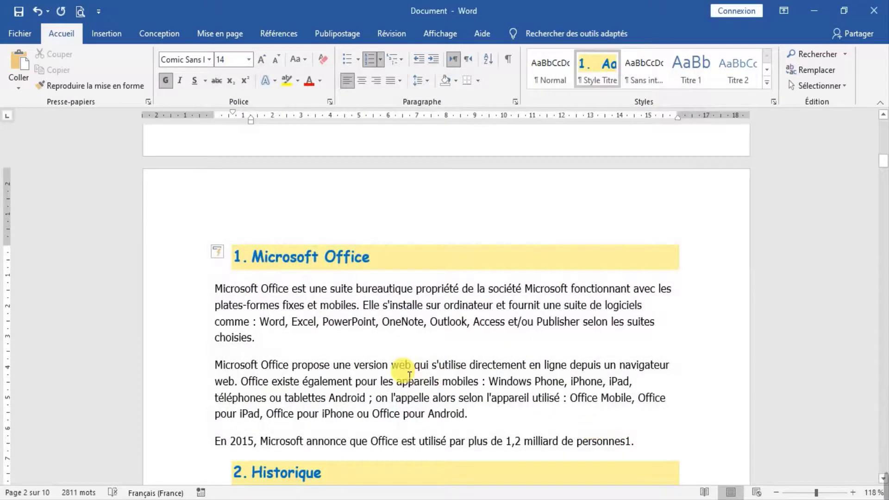
Update the whole table of contents again so that it picks up the headings' new numbering format
{"action": "scroll", "coordinate": [410, 378], "scroll_direction": "down", "scroll_amount": 4}
{"action": "scroll", "coordinate": [410, 377], "scroll_direction": "up", "scroll_amount": 4}
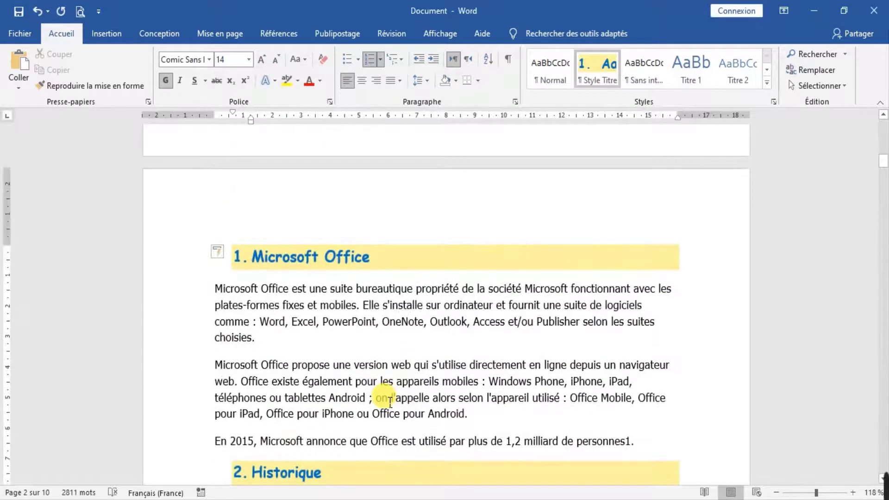
{"action": "scroll", "coordinate": [375, 387], "scroll_direction": "down", "scroll_amount": 12}
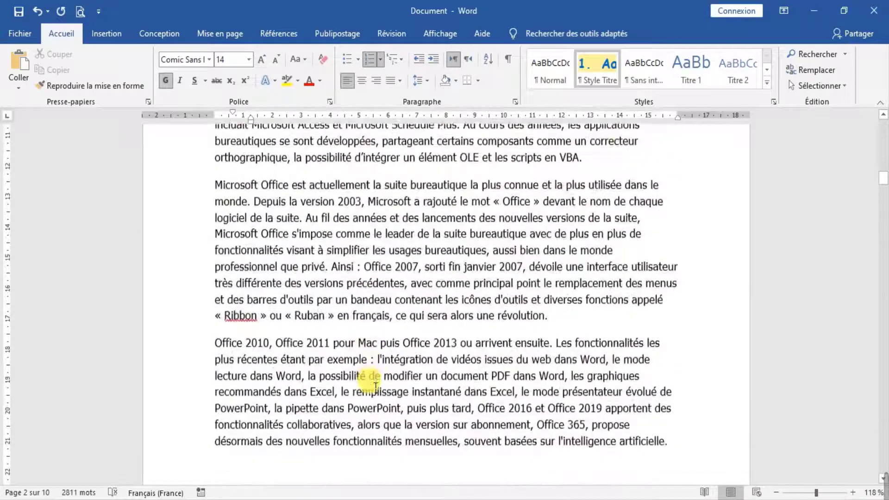
{"action": "scroll", "coordinate": [375, 387], "scroll_direction": "down", "scroll_amount": 4}
{"action": "scroll", "coordinate": [375, 387], "scroll_direction": "up", "scroll_amount": 15}
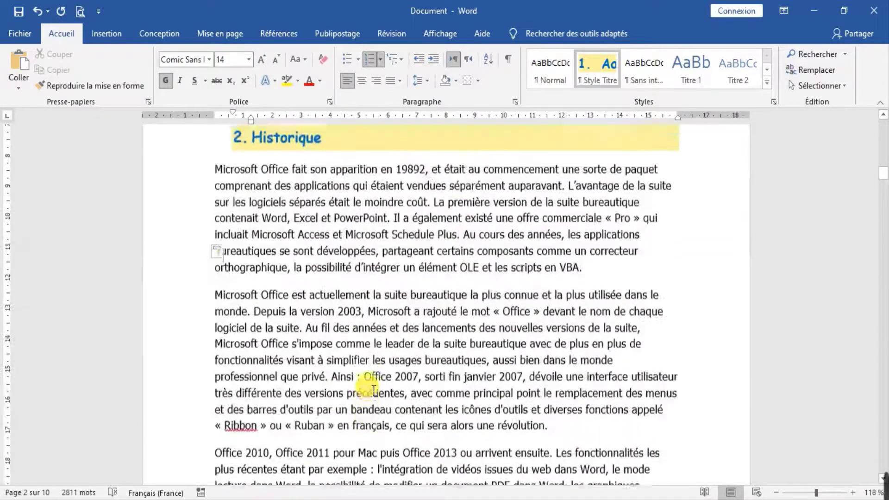
{"action": "scroll", "coordinate": [370, 387], "scroll_direction": "up", "scroll_amount": 14}
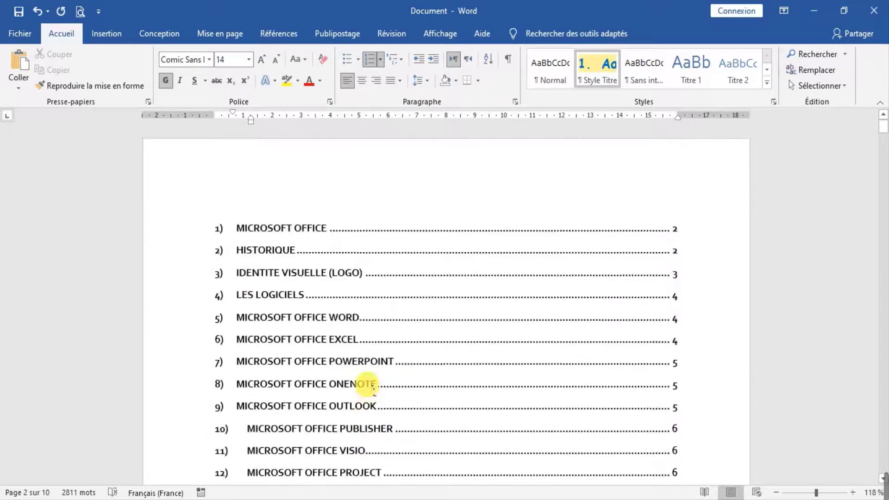
{"action": "left_click", "coordinate": [331, 295]}
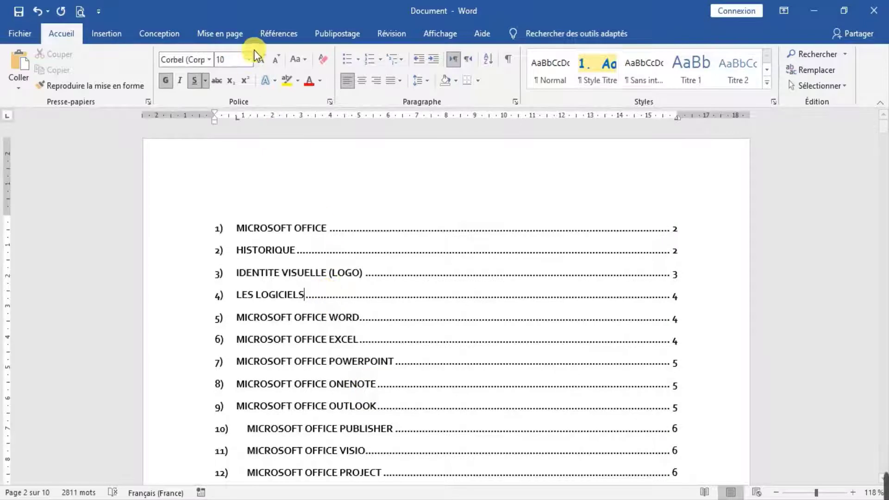
{"action": "left_click", "coordinate": [273, 39]}
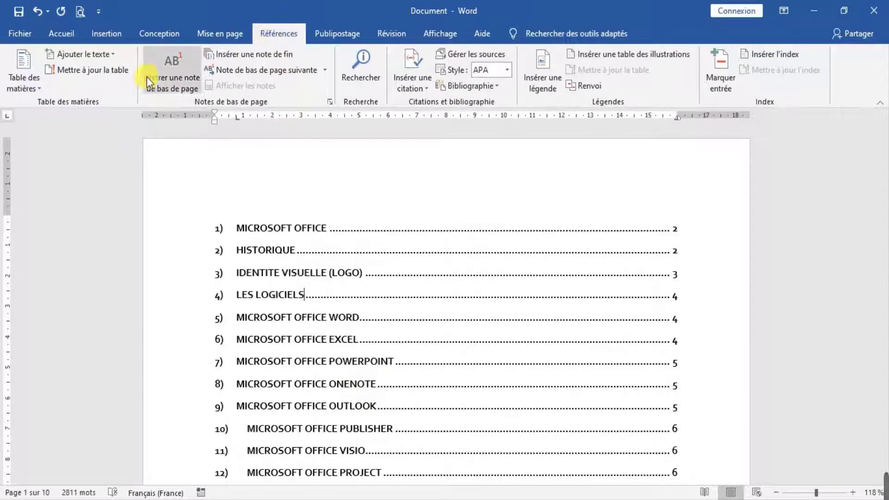
{"action": "left_click", "coordinate": [124, 70]}
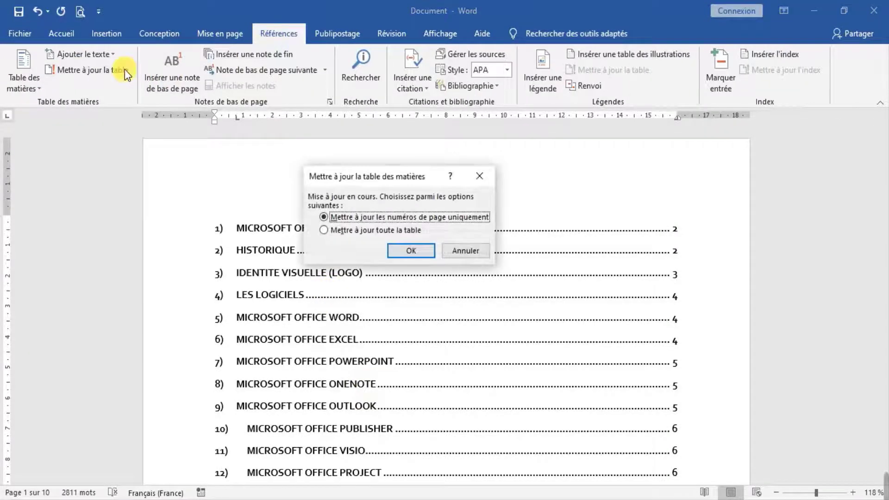
{"action": "left_click", "coordinate": [324, 231]}
{"action": "left_click", "coordinate": [416, 251]}
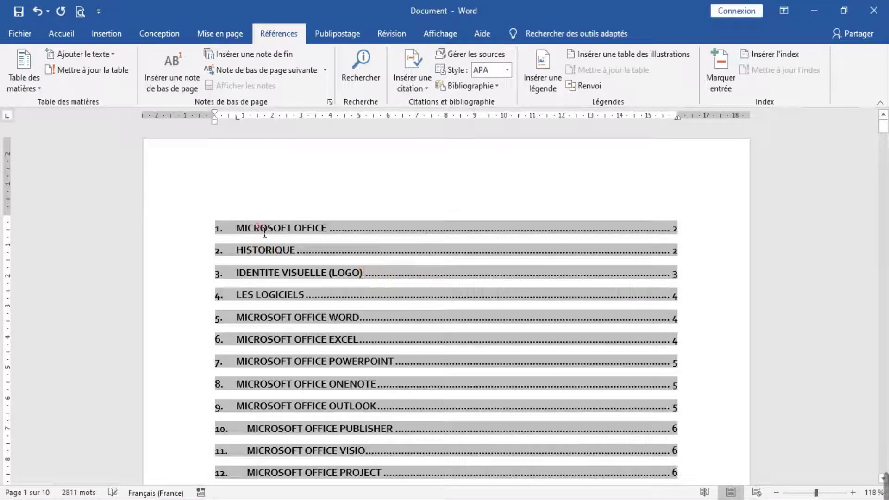
Review the numbering of all entries in the updated table of contents and deselect the table
{"action": "scroll", "coordinate": [267, 250], "scroll_direction": "down", "scroll_amount": 3}
{"action": "scroll", "coordinate": [233, 366], "scroll_direction": "up", "scroll_amount": 4}
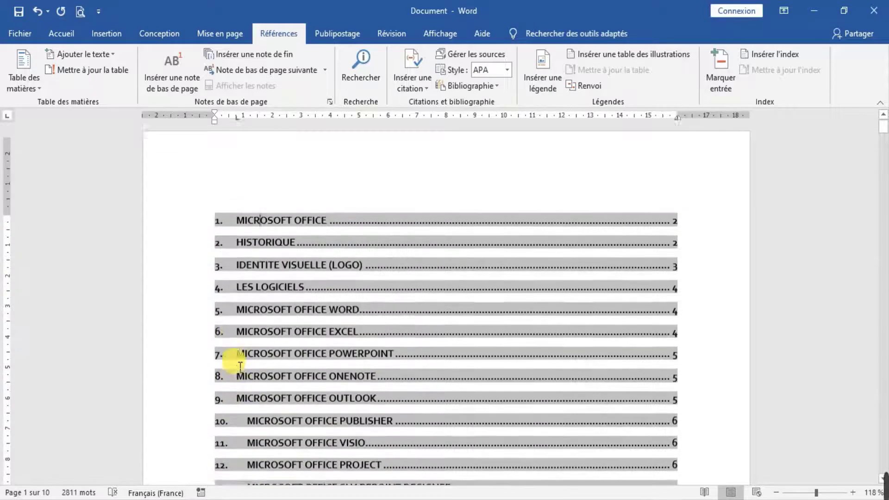
{"action": "scroll", "coordinate": [233, 294], "scroll_direction": "down", "scroll_amount": 3}
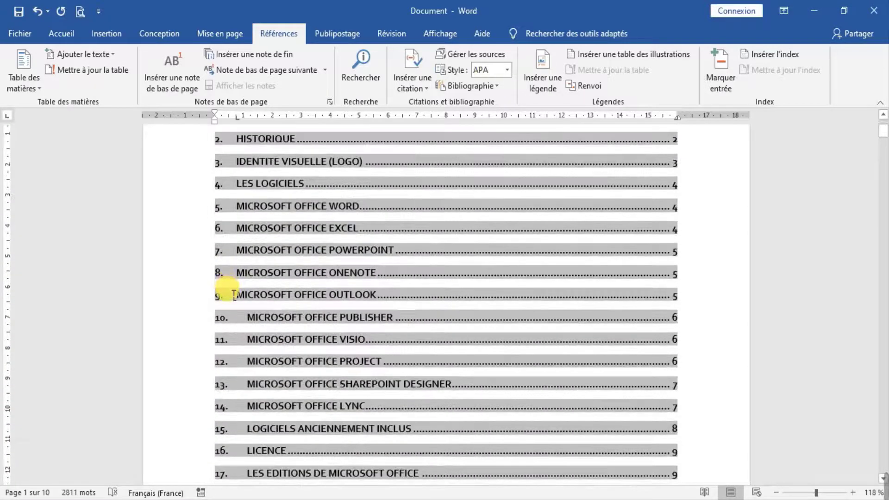
{"action": "scroll", "coordinate": [234, 294], "scroll_direction": "down", "scroll_amount": 2}
{"action": "scroll", "coordinate": [371, 379], "scroll_direction": "down", "scroll_amount": 4}
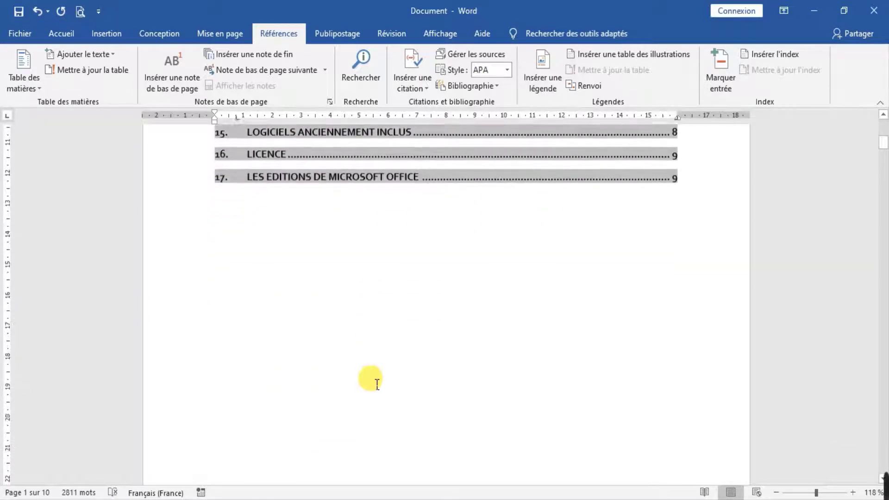
{"action": "scroll", "coordinate": [373, 382], "scroll_direction": "up", "scroll_amount": 3}
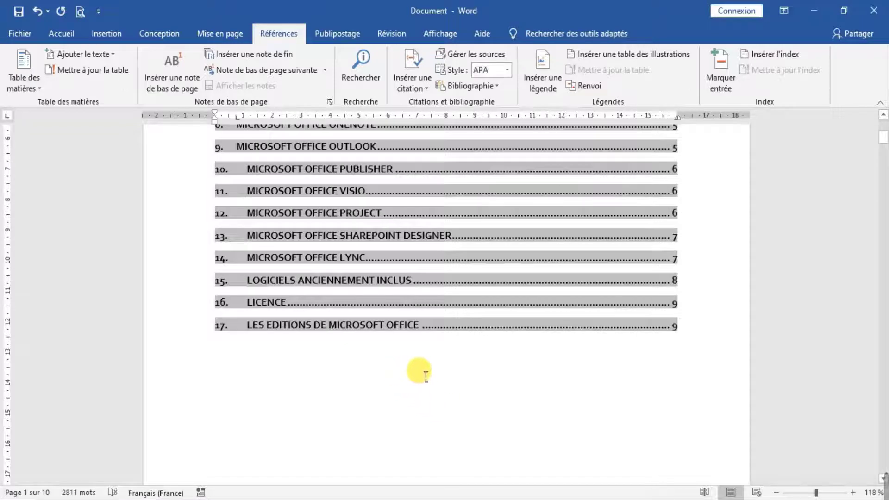
{"action": "left_click", "coordinate": [427, 377]}
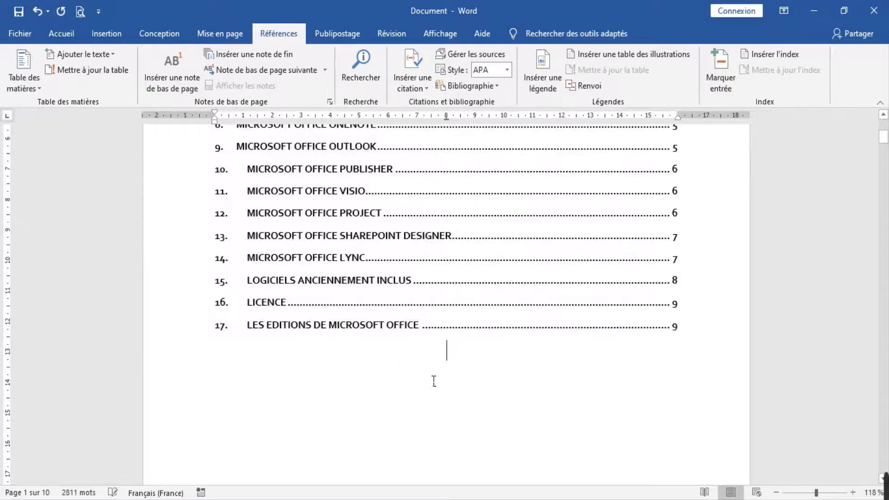